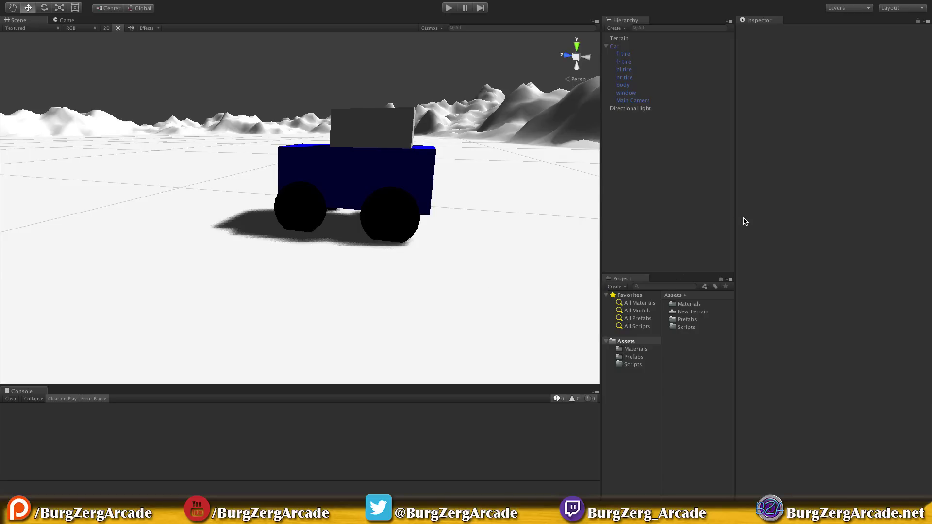
Create a new folder named Scenes inside Assets.
alt+drag(491, 250, 869, 175)
alt+drag(467, 226, 265, 252)
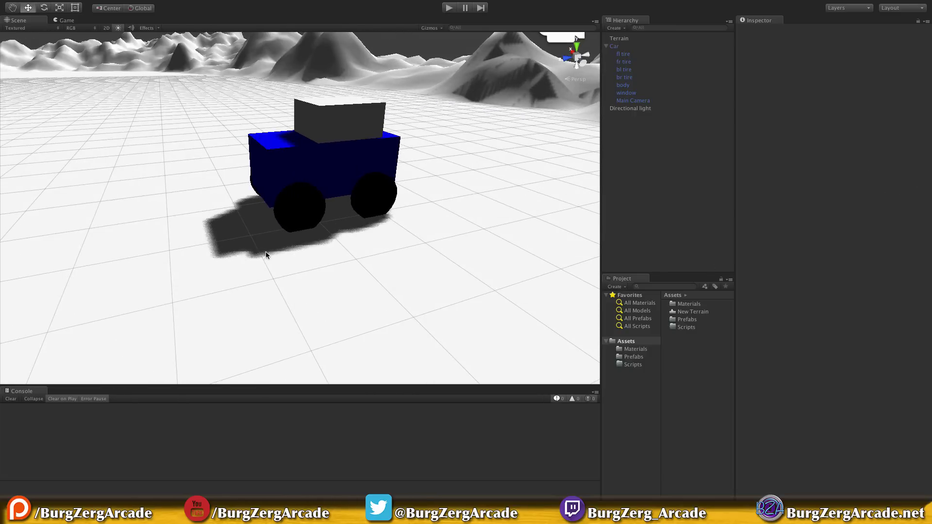
alt+drag(346, 281, 374, 238)
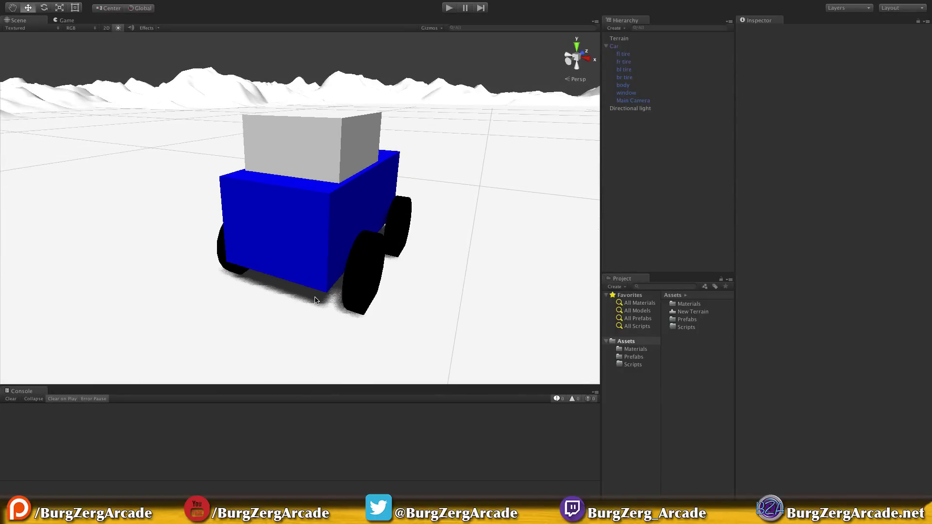
alt+drag(344, 212, 457, 210)
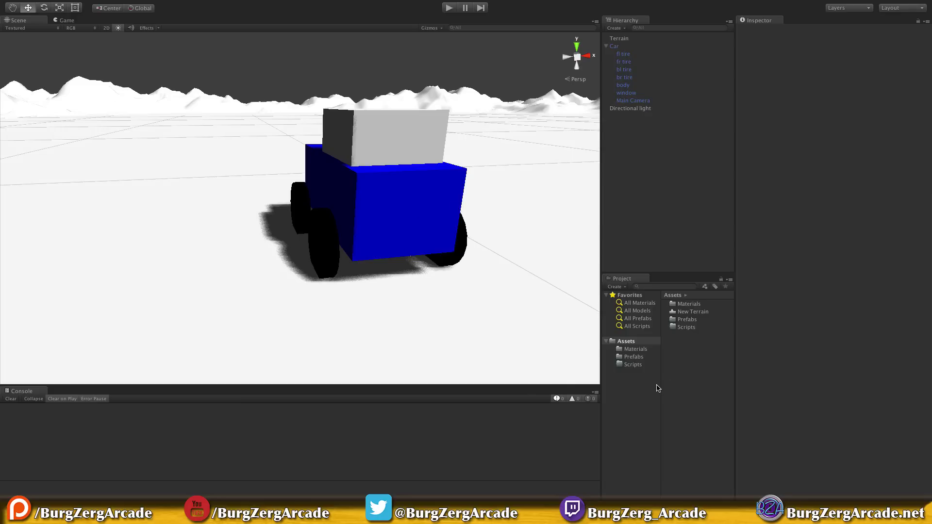
click(631, 342)
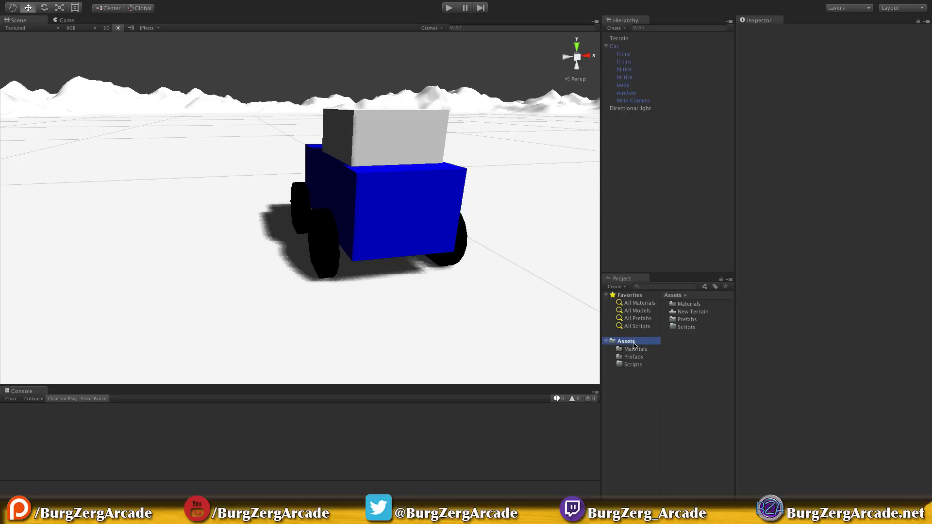
right_click(695, 359)
mouse_move(728, 363)
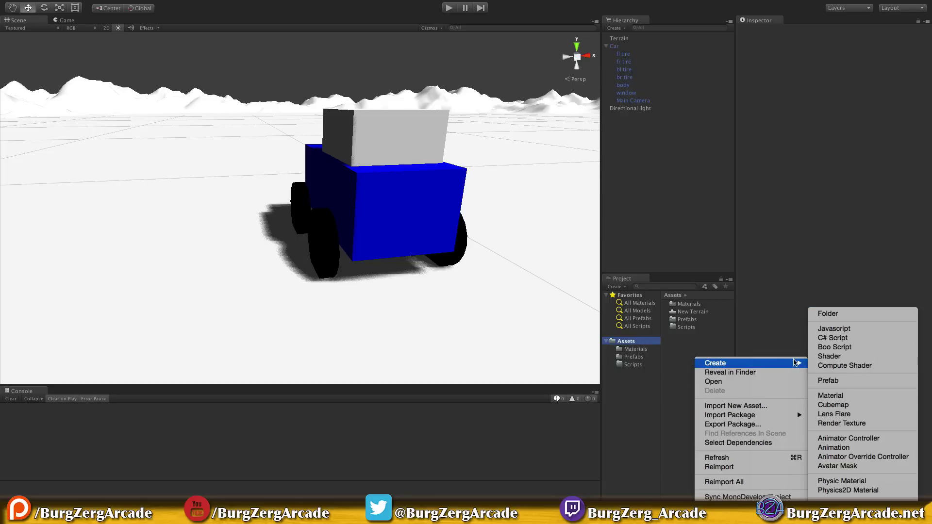
click(830, 315)
text(S)
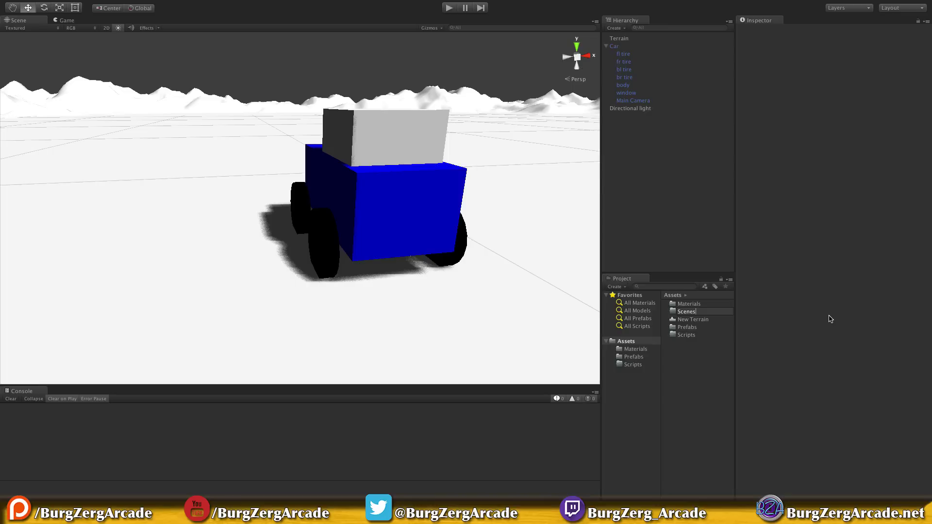
text(cenes)
key(Return)
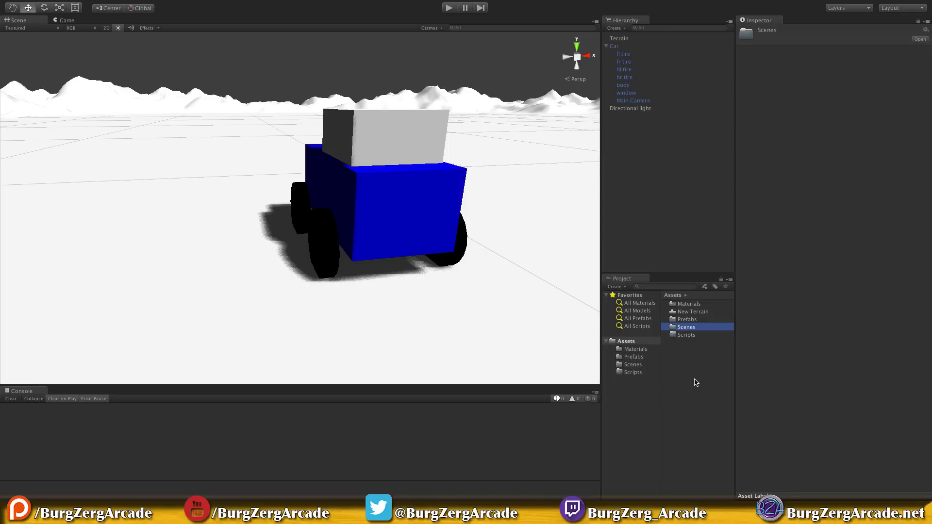
Save the scene as Demo.unity in the Scenes folder, replacing the existing file.
mouse_move(133, 3)
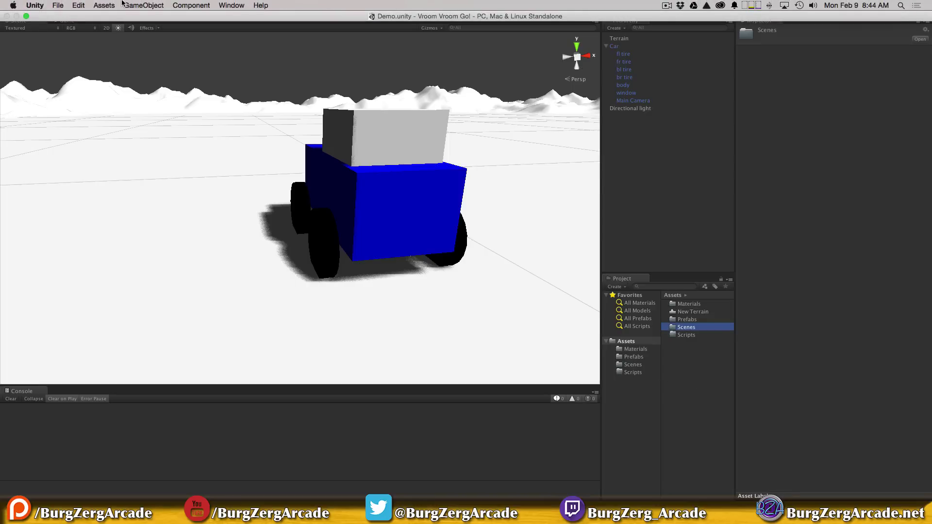
click(55, 5)
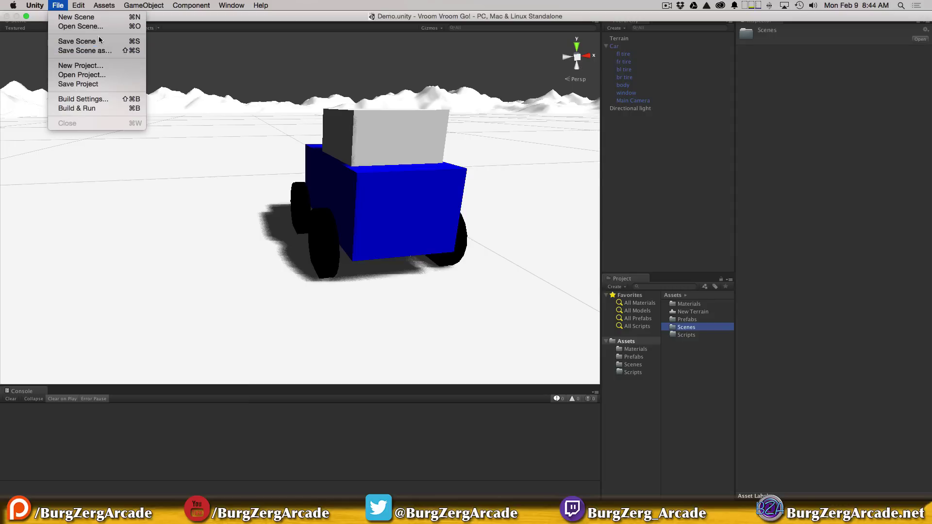
click(790, 407)
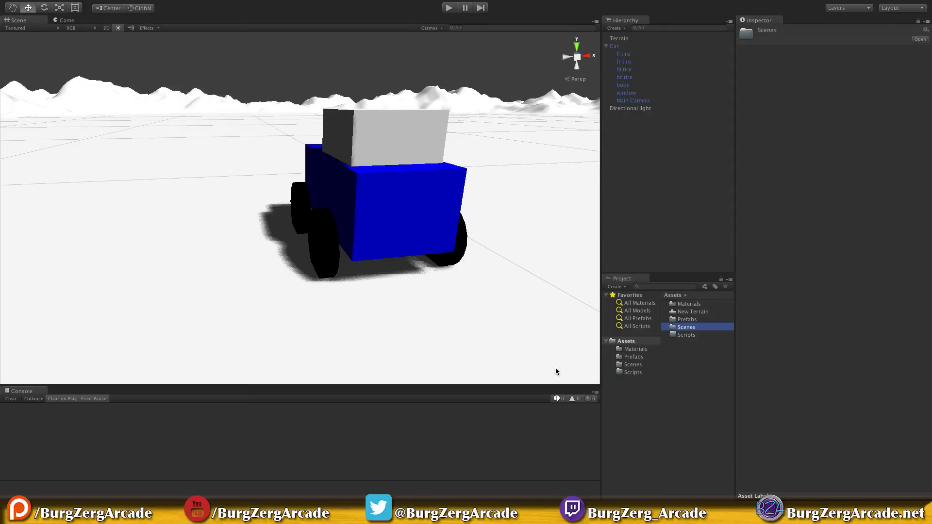
key(super+s)
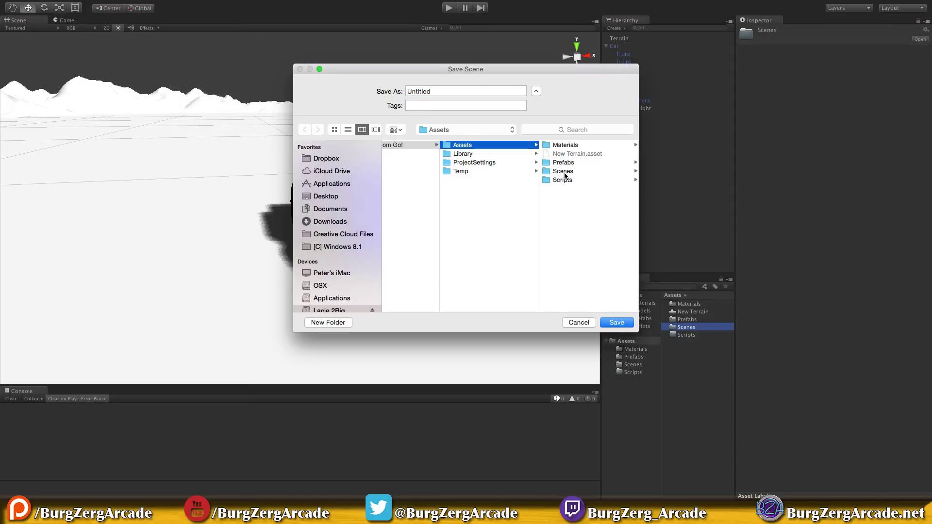
click(562, 170)
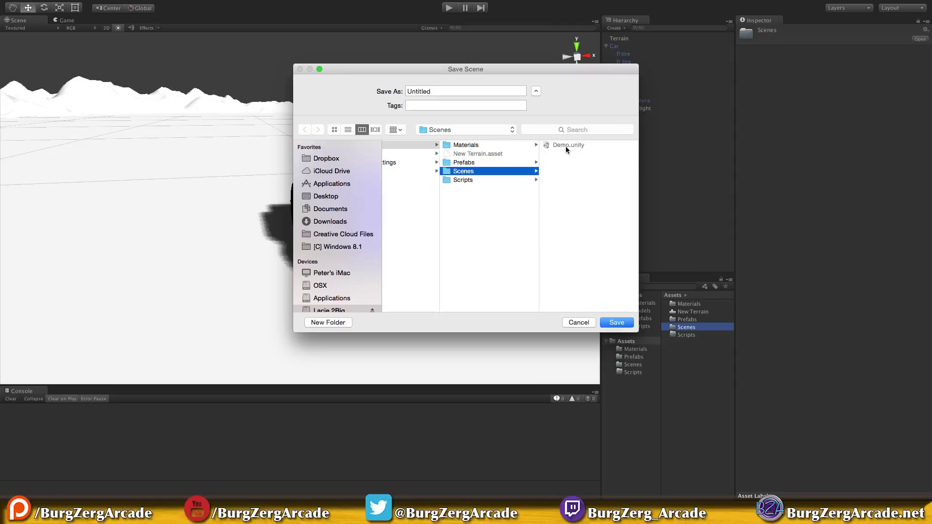
key(Tab)
text(De)
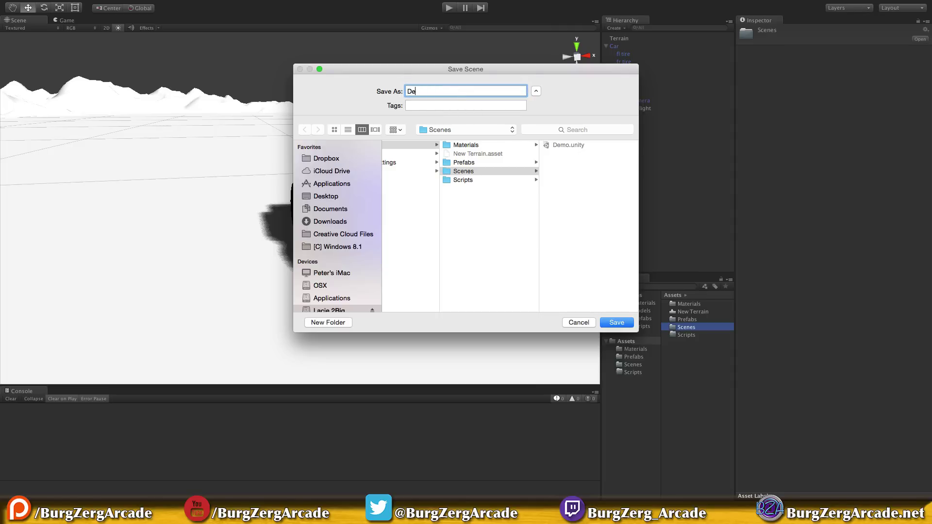
click(617, 324)
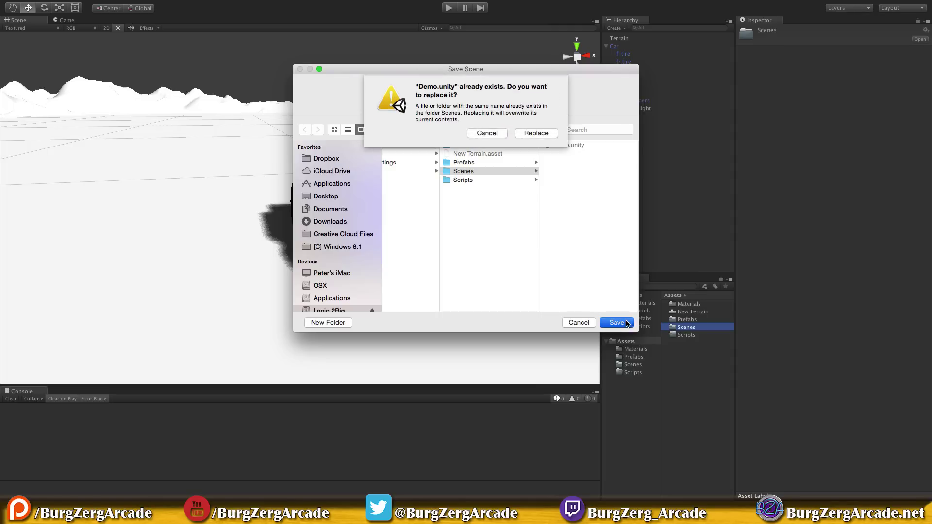
click(536, 137)
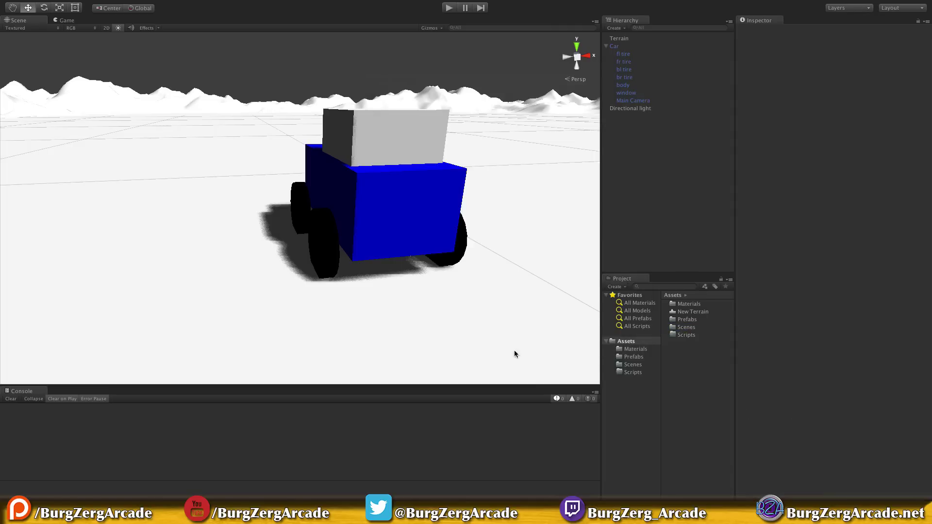
Orbit to a lower, closer view of the car and select fl tire.
scroll(380, 207, down, 3)
scroll(371, 206, up, 3)
alt+drag(364, 202, 333, 200)
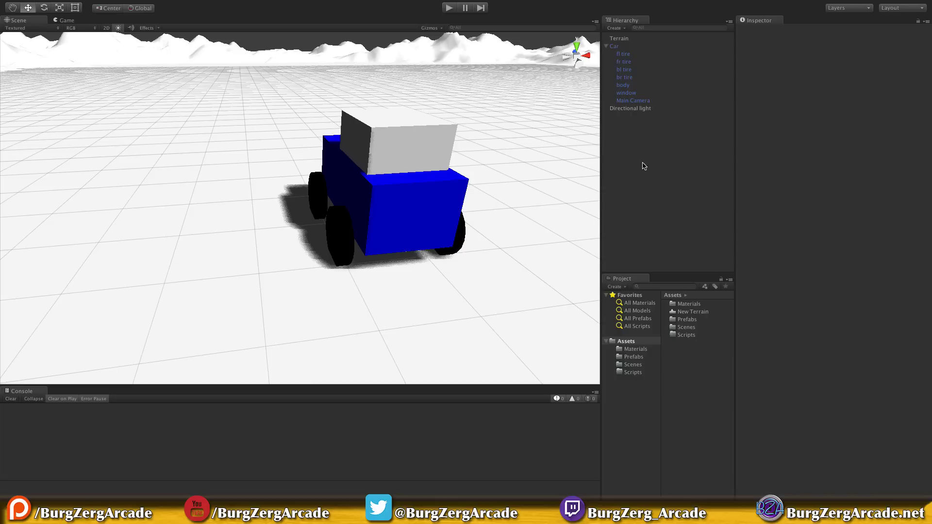
click(633, 55)
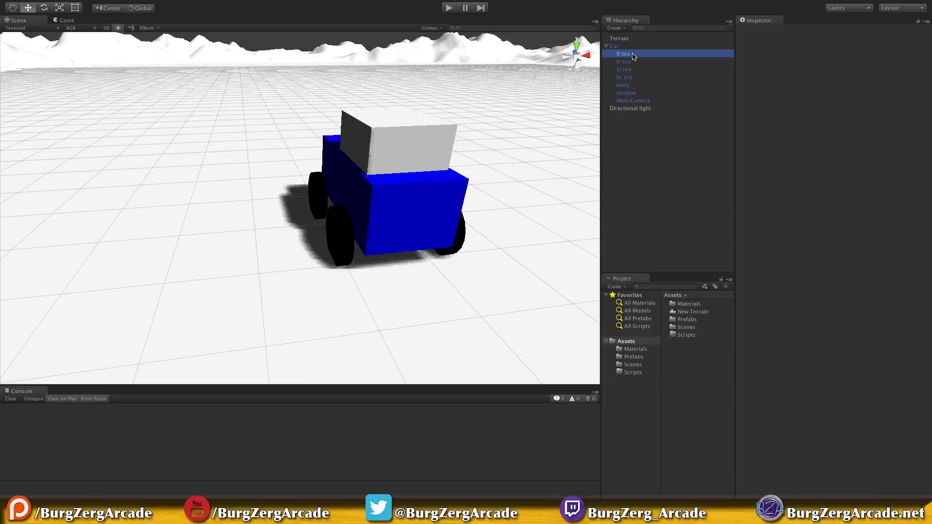
alt+drag(324, 288, 365, 216)
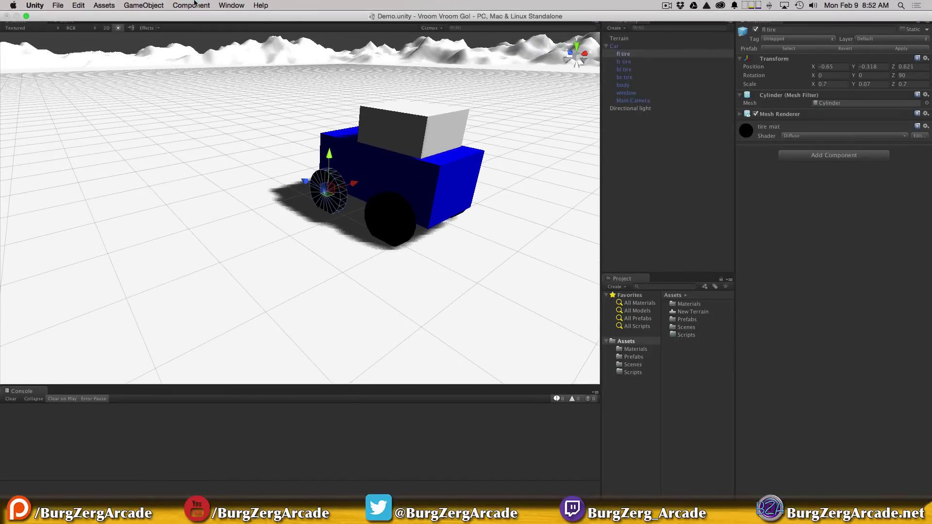
Add a Wheel Collider to fl tire by searching 'whe' in Add Component, then collapse it.
click(192, 5)
mouse_move(213, 45)
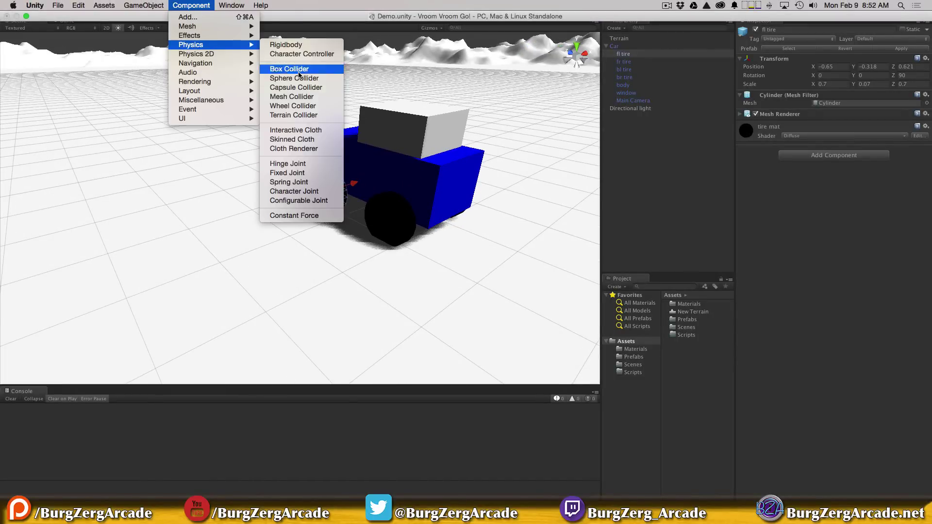
click(311, 108)
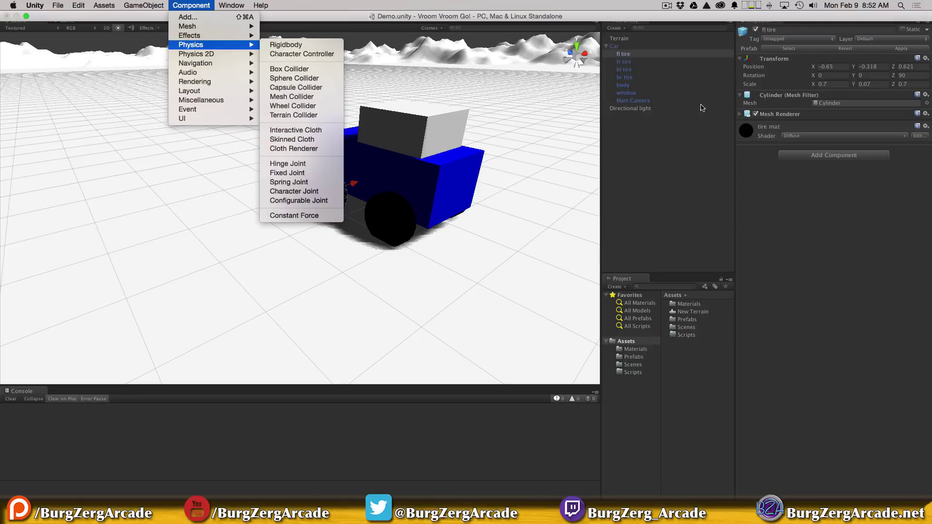
click(825, 157)
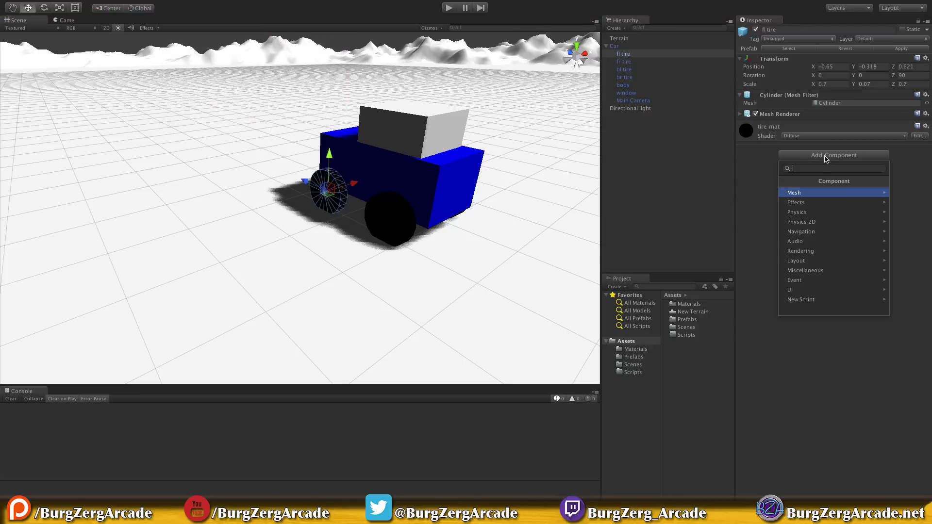
click(826, 216)
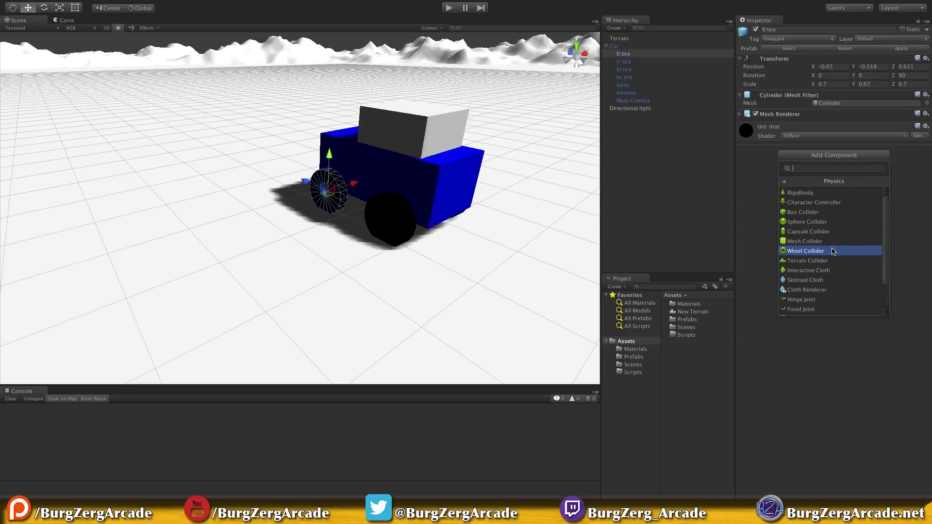
click(784, 182)
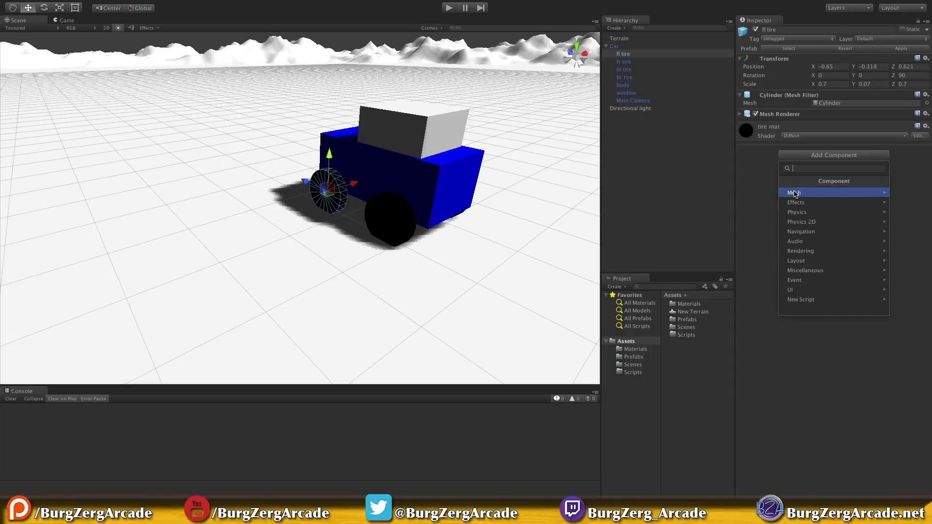
text(whee)
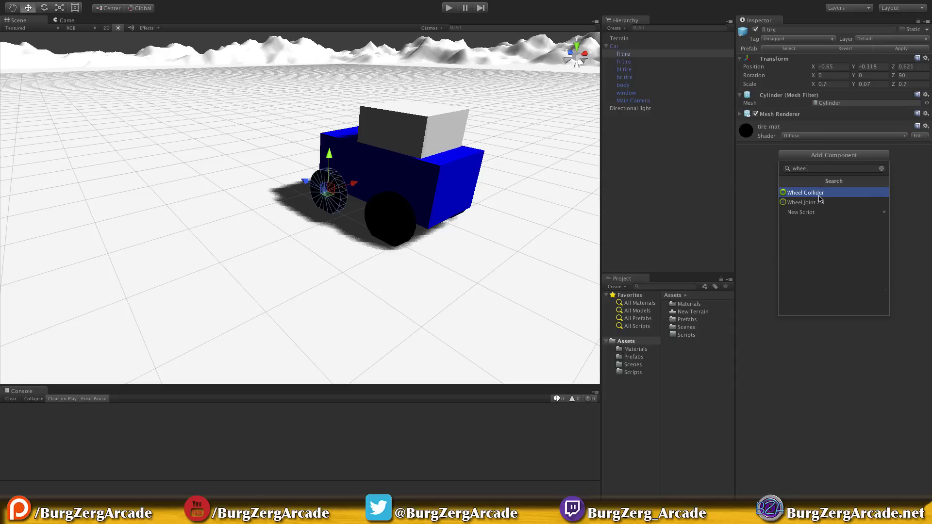
click(805, 193)
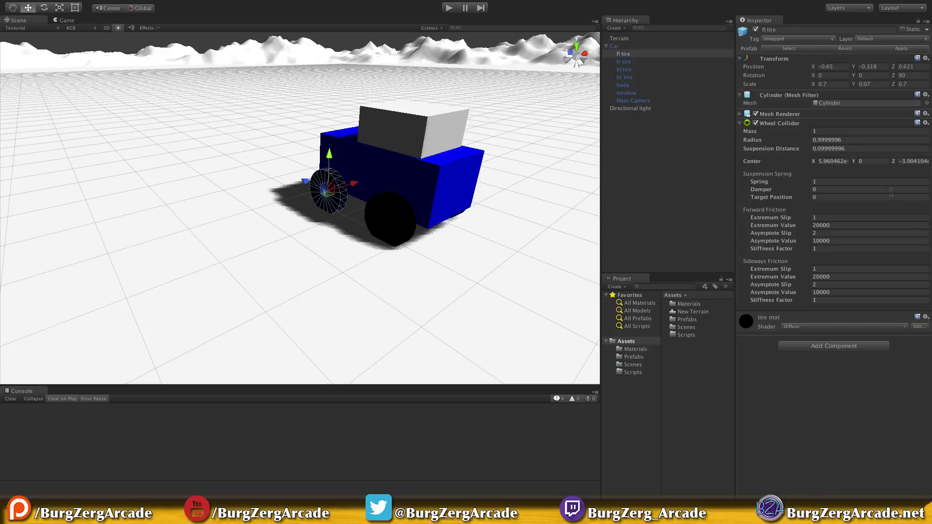
click(740, 124)
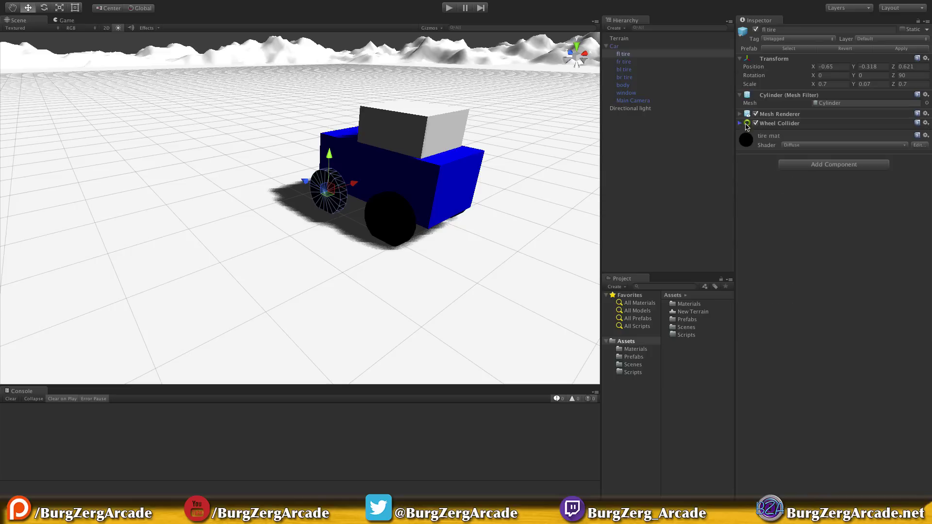
click(615, 46)
Frame fl tire, hide its Mesh Renderer, and expand and toggle its Wheel Collider.
click(623, 54)
key(f)
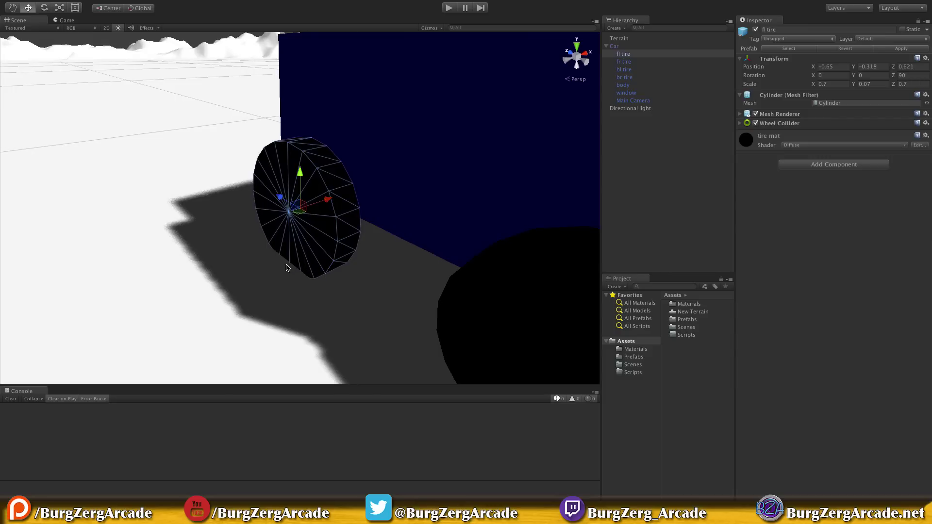
alt+drag(252, 241, 507, 208)
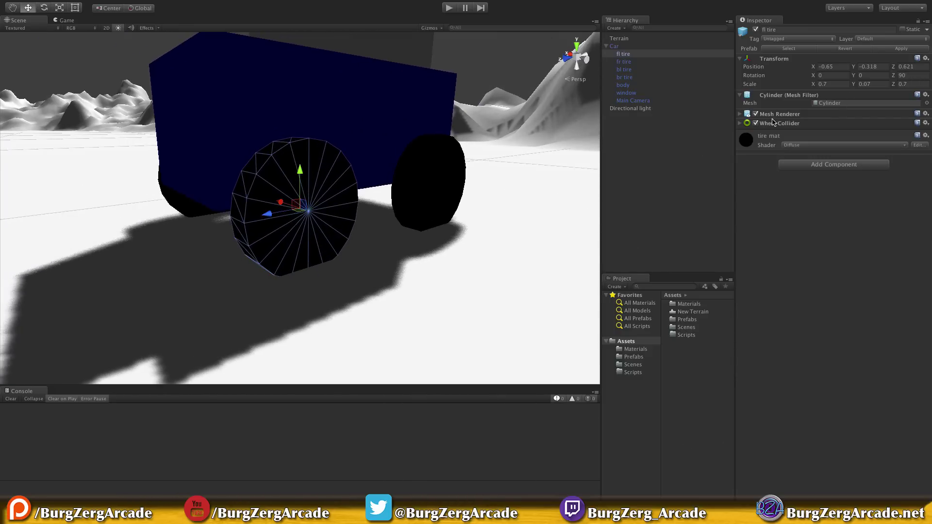
click(755, 114)
alt+drag(569, 146, 592, 305)
click(755, 124)
click(628, 62)
click(629, 54)
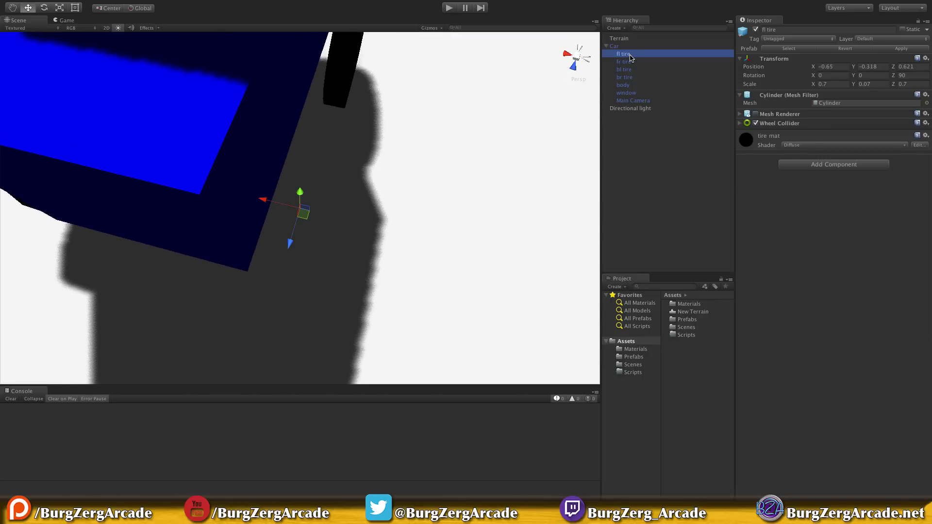
alt+drag(422, 189, 545, 143)
click(809, 124)
click(755, 124)
click(755, 124)
Orbit around the tire to compare the collider circle, then re-enable its Mesh Renderer.
alt+drag(665, 152, 385, 219)
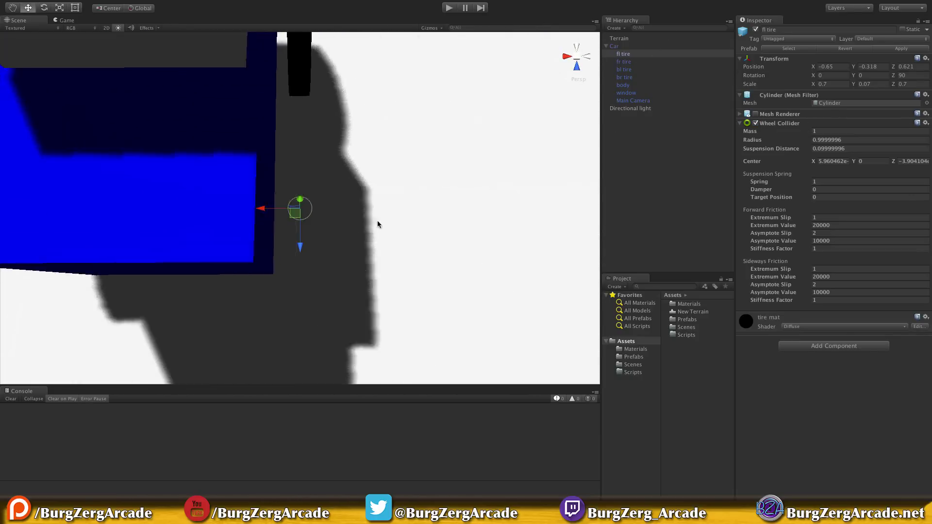
scroll(360, 228, up, 5)
scroll(378, 233, down, 3)
scroll(377, 233, up, 4)
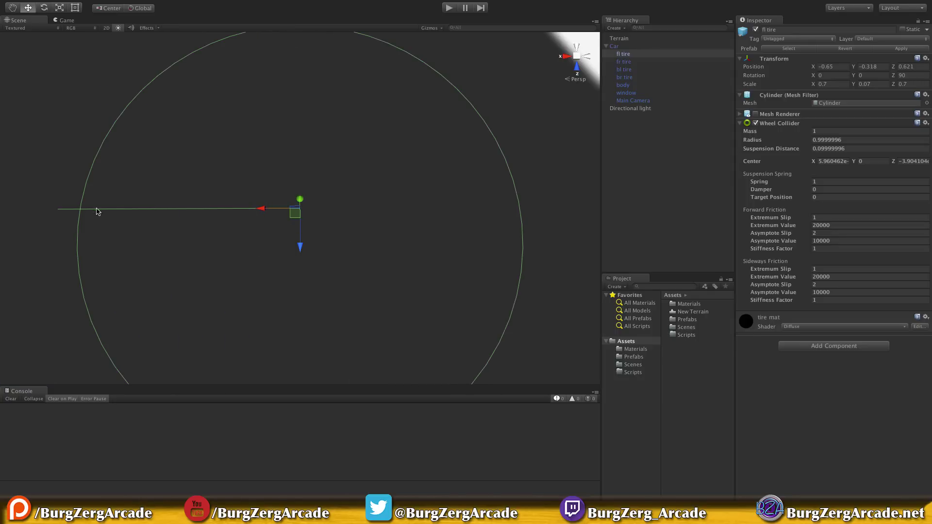
key(alt)
alt+drag(511, 226, 320, 196)
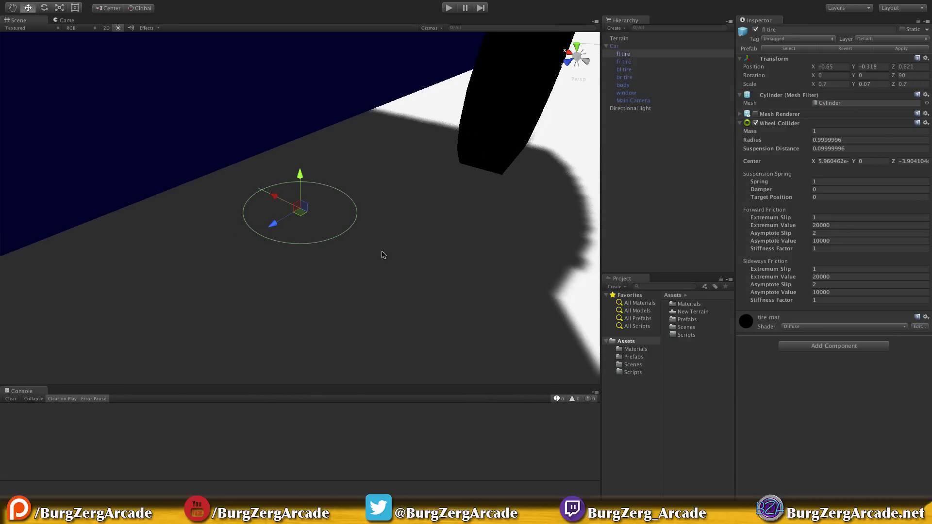
alt+drag(349, 255, 270, 219)
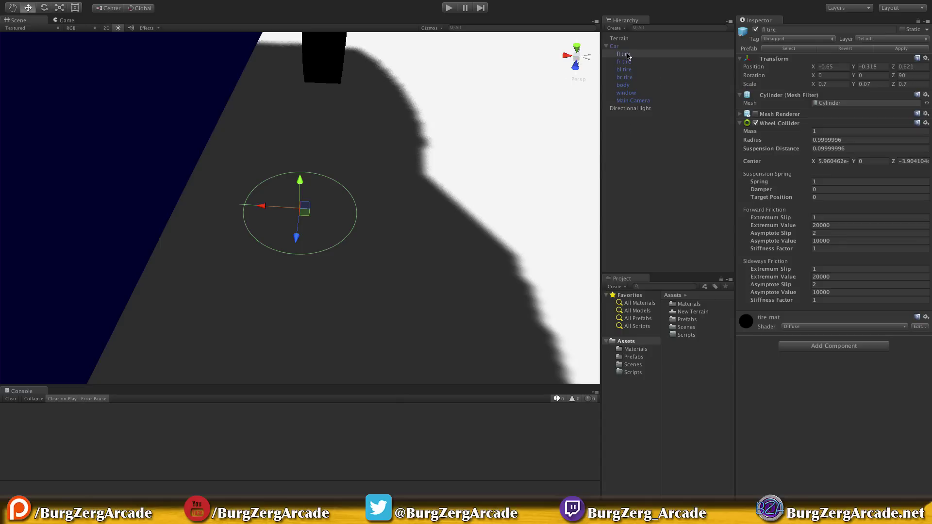
click(911, 78)
scroll(581, 155, down, 5)
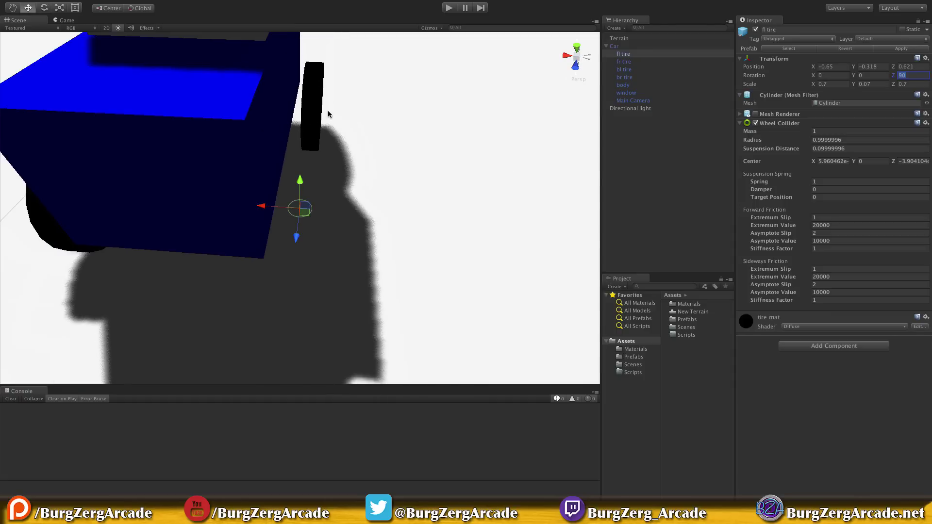
alt+drag(410, 128, 631, 156)
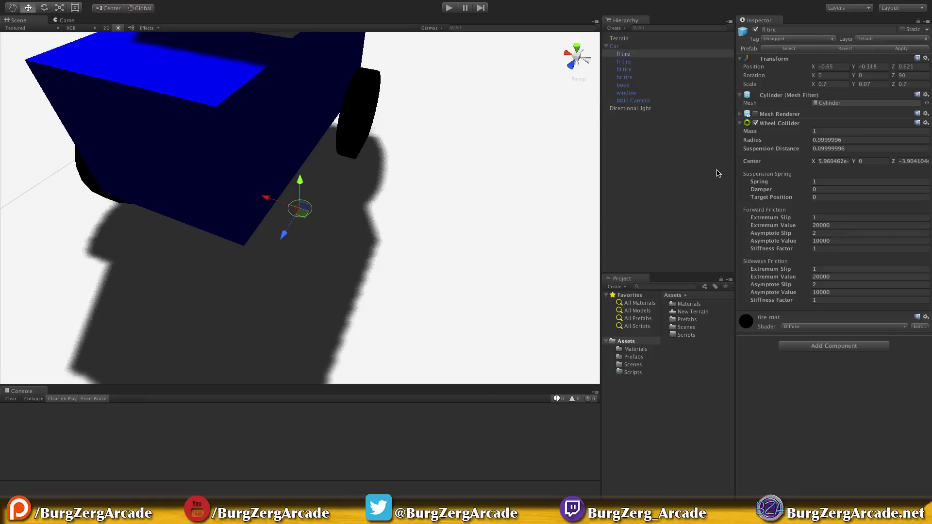
click(755, 114)
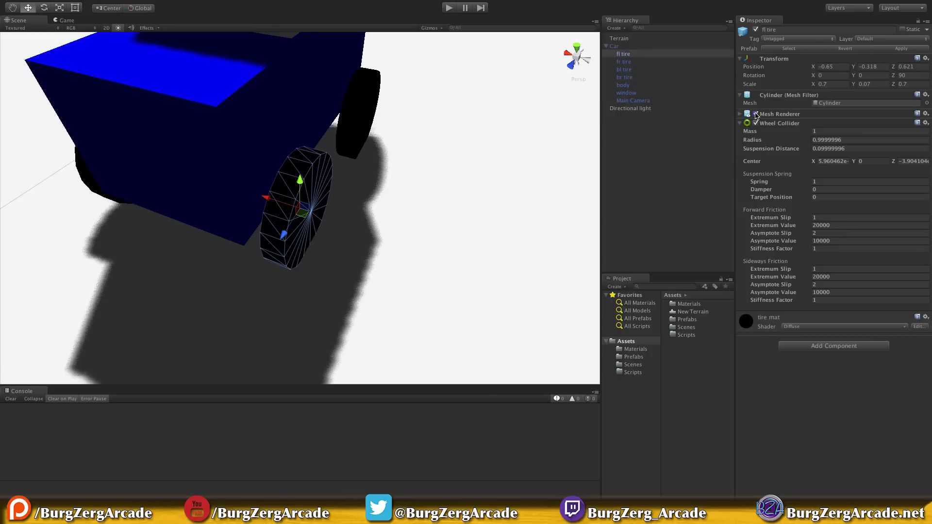
Remove the Wheel Collider component from fl tire.
click(795, 123)
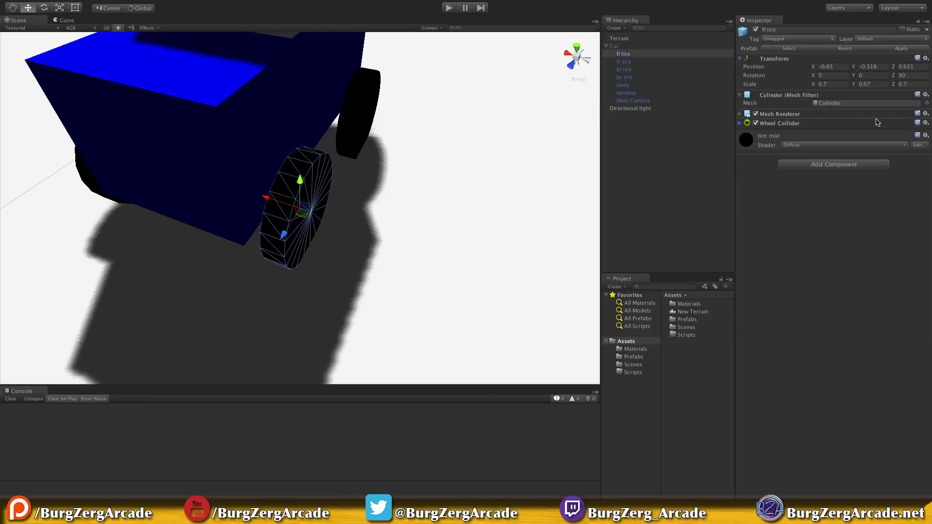
click(926, 126)
click(868, 141)
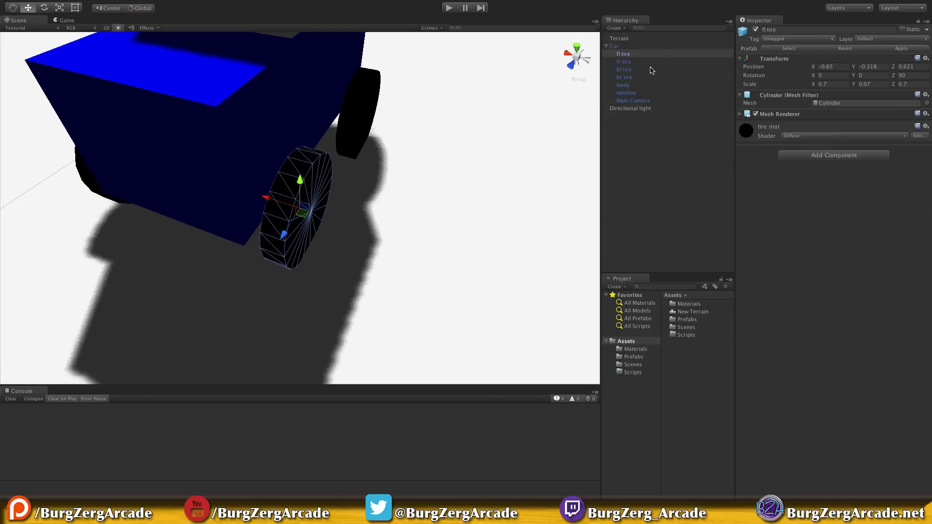
Create an empty child object of Car named 'fl wheel'.
click(636, 47)
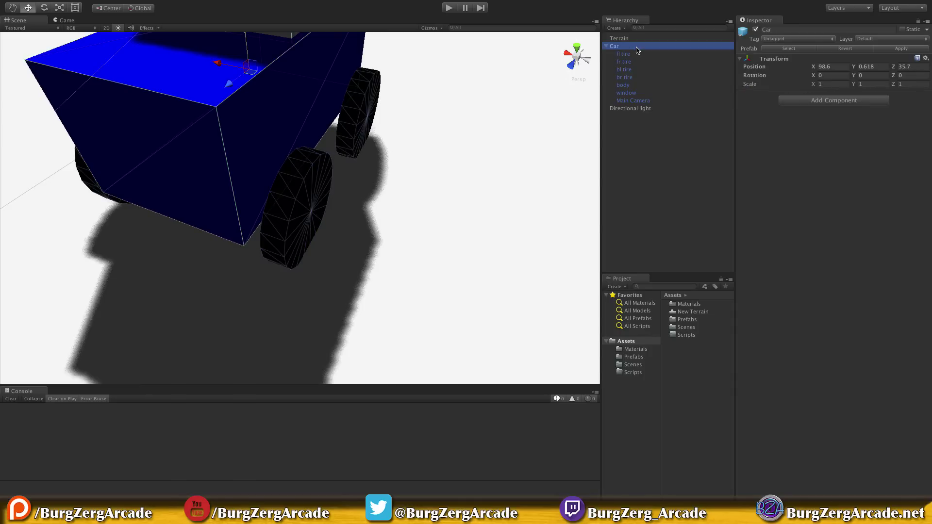
right_click(638, 51)
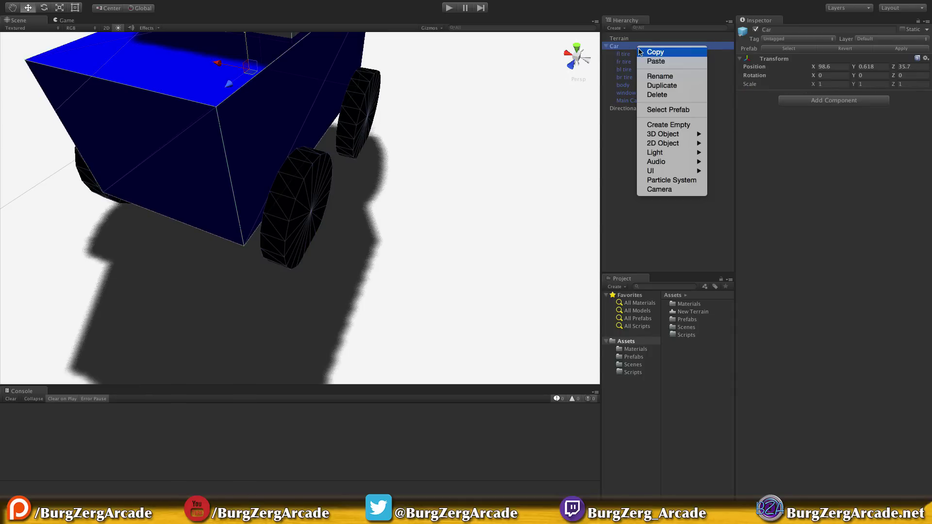
click(683, 125)
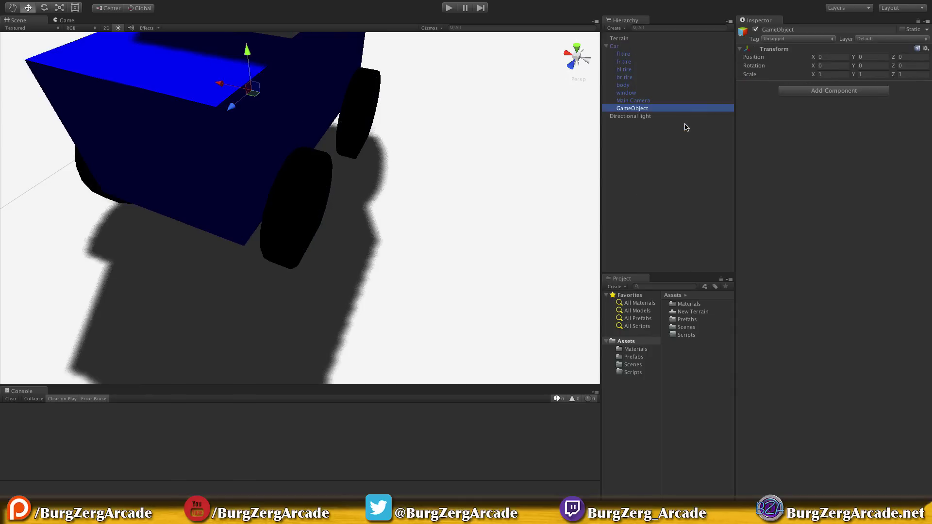
key(Return)
text(r)
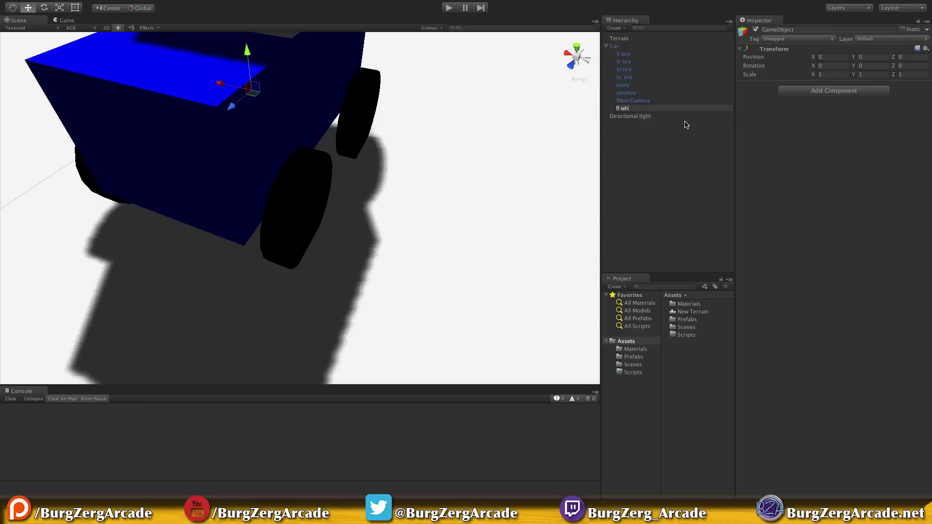
key(Return)
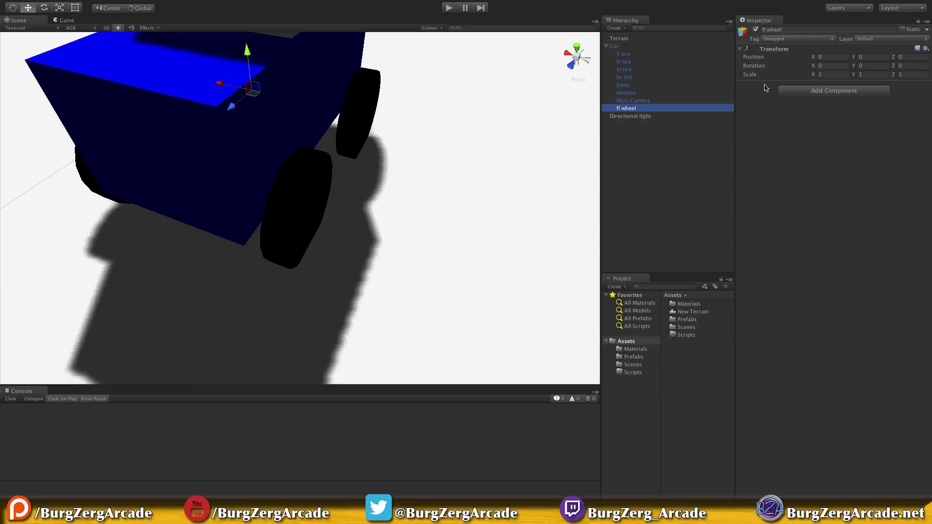
Add a Wheel Collider to fl wheel and expand its settings.
click(823, 93)
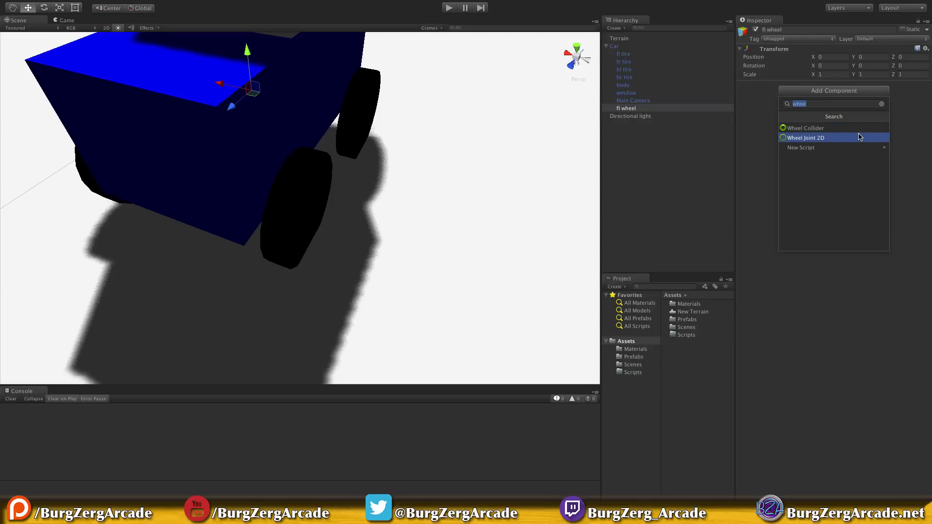
click(858, 128)
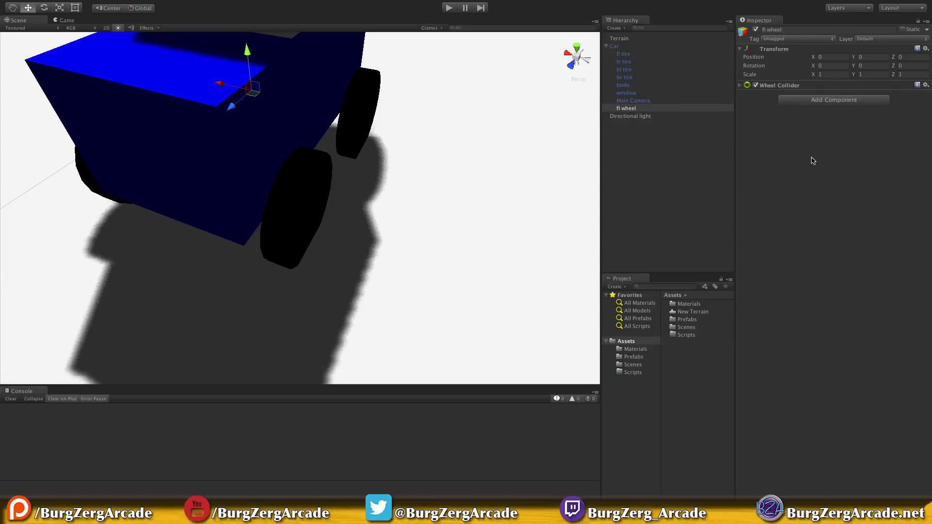
click(740, 86)
alt+drag(504, 196, 351, 187)
drag(633, 110, 641, 57)
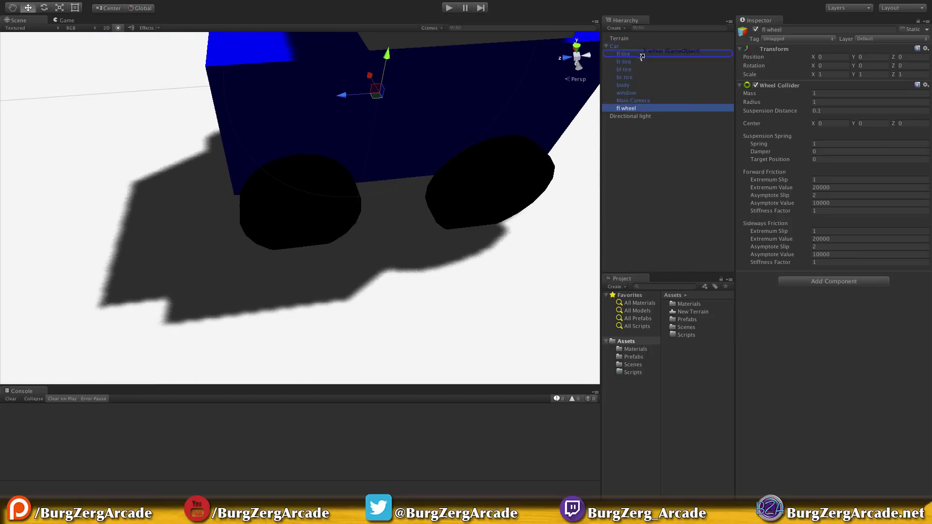
Match fl wheel's transform to fl tire by resetting it under the tire, then return it under Car.
drag(641, 56, 642, 57)
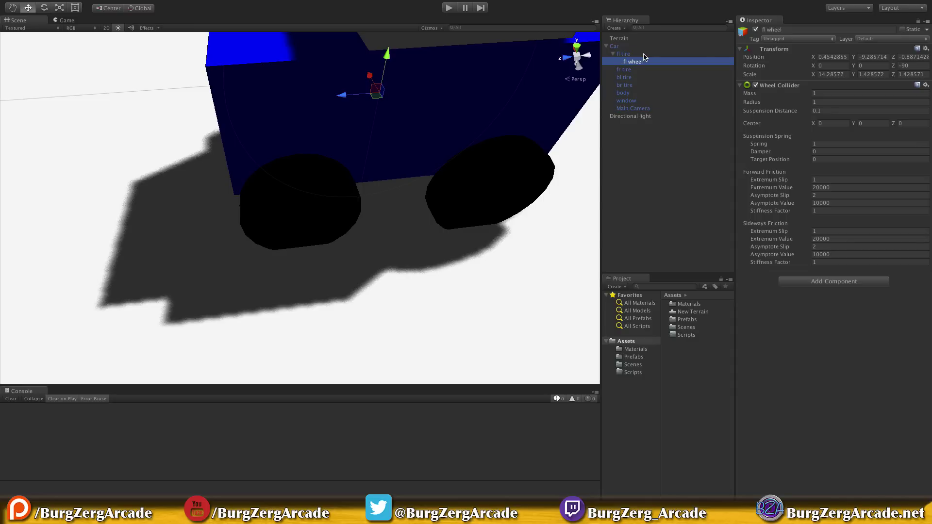
click(925, 49)
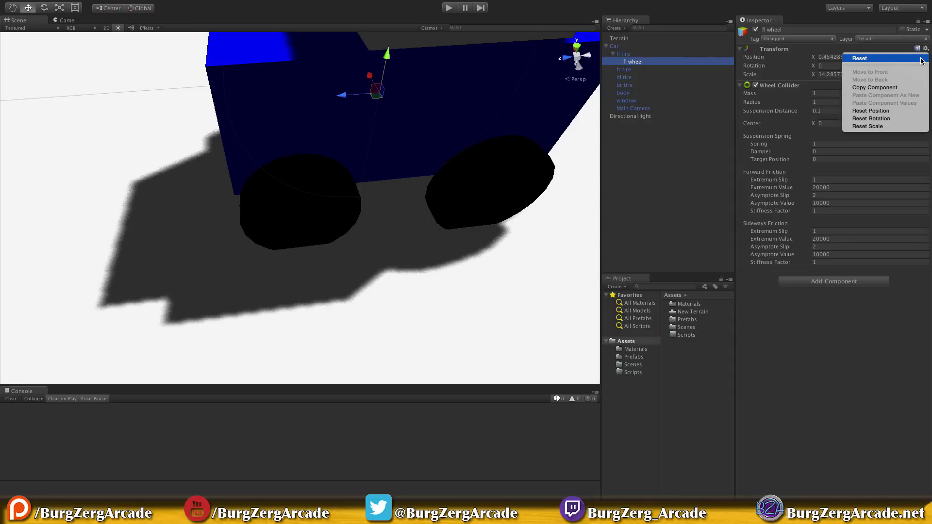
click(921, 59)
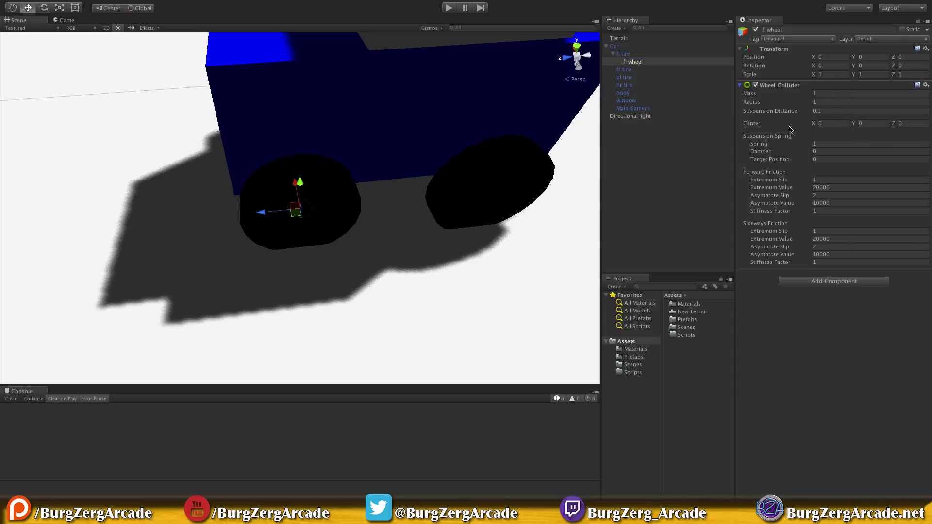
mouse_move(633, 62)
mouse_down()
mouse_move(626, 53)
mouse_move(620, 147)
mouse_move(632, 51)
mouse_up()
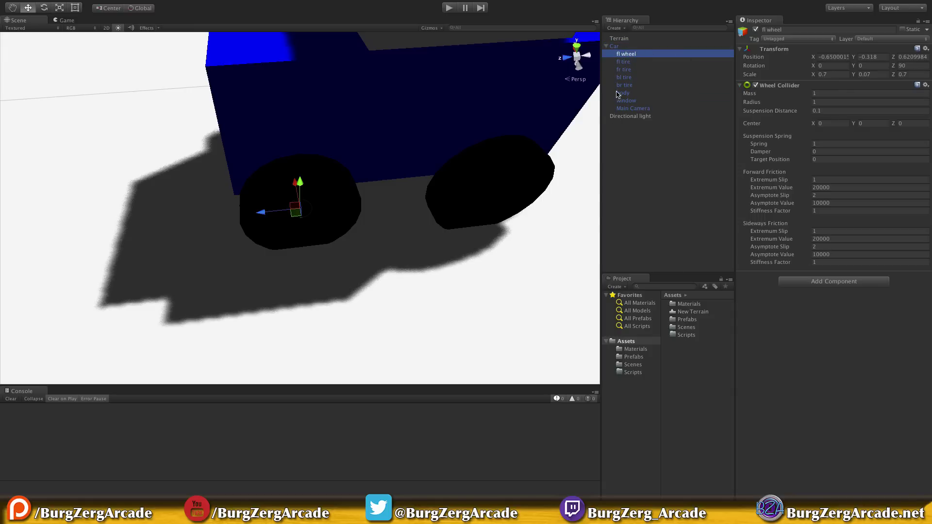
Hide fl tire's mesh and set fl wheel's Z rotation to 0.
alt+drag(308, 274, 427, 261)
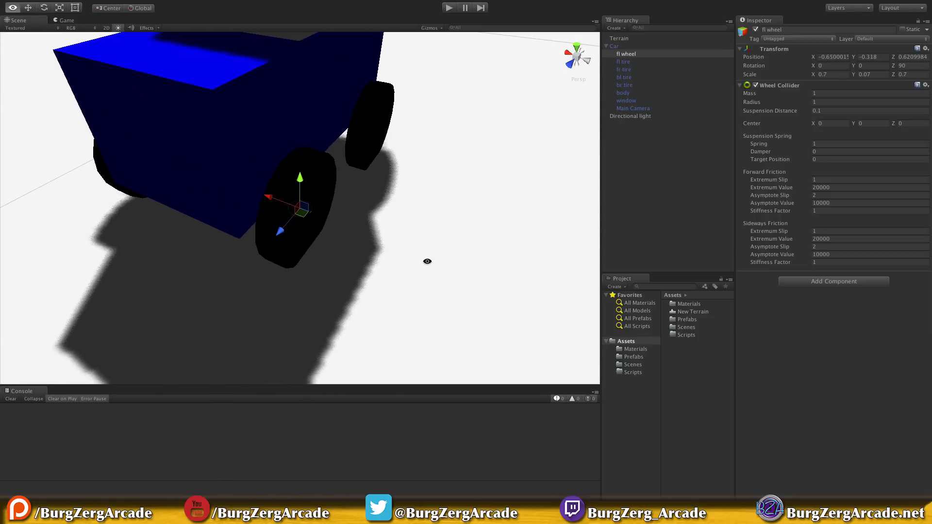
click(630, 62)
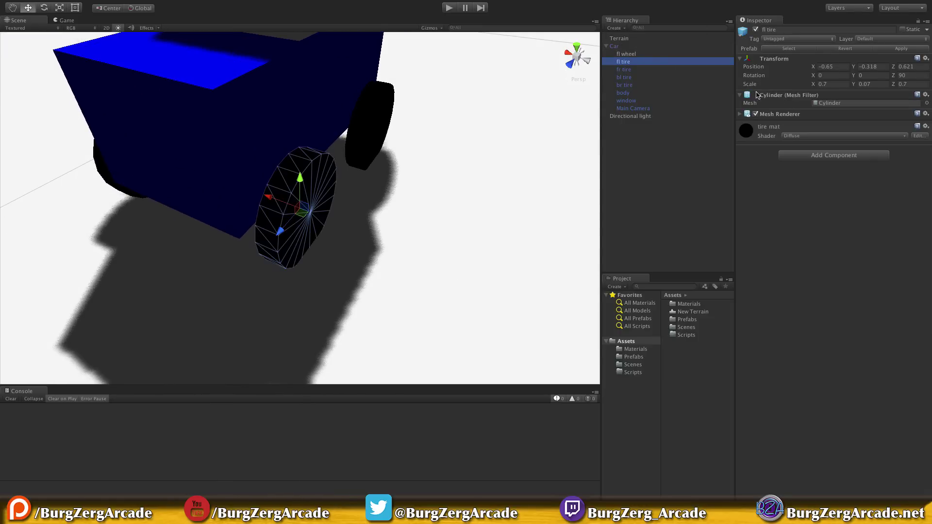
click(755, 114)
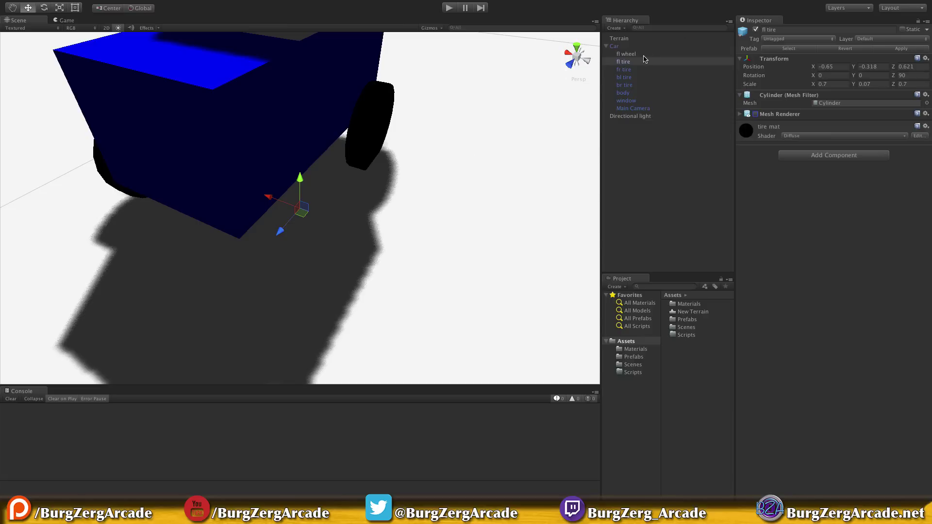
click(627, 54)
alt+drag(436, 175, 597, 123)
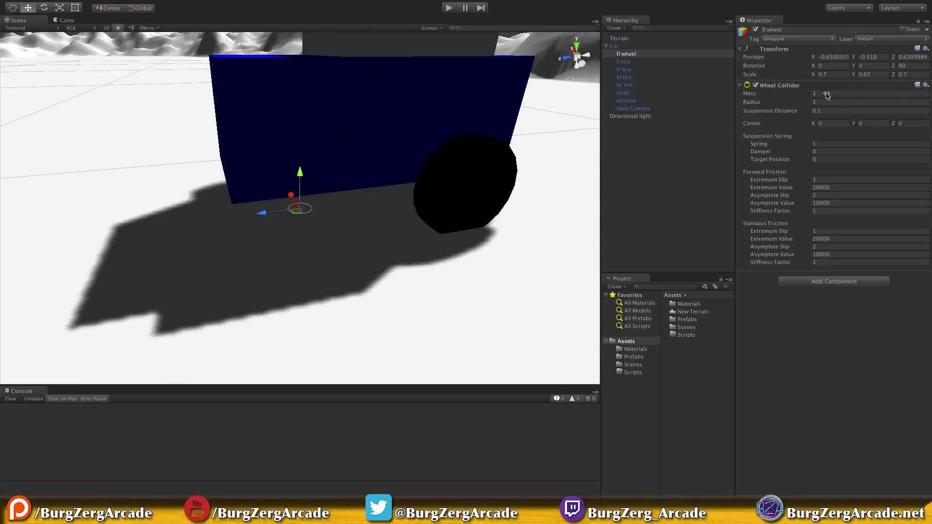
alt+drag(298, 178, 470, 215)
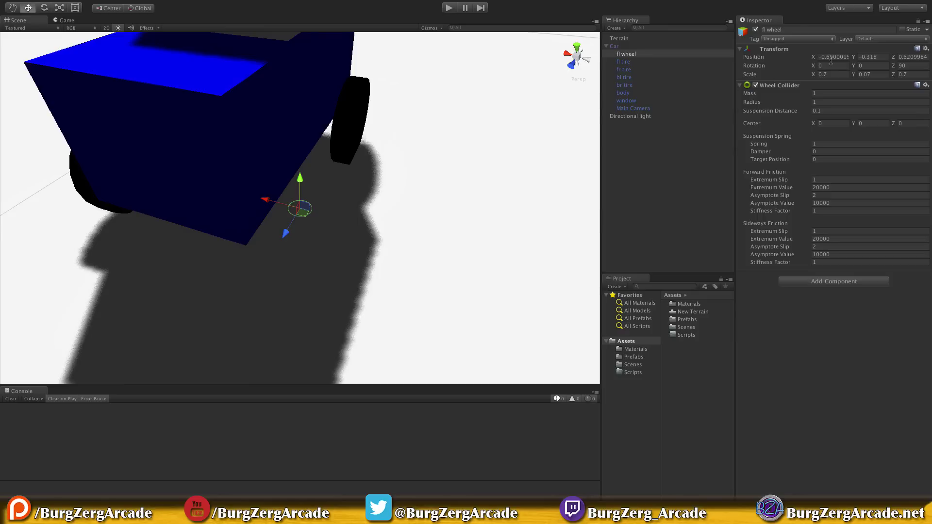
click(917, 66)
text(0)
scroll(393, 224, down, 1)
scroll(384, 223, up, 3)
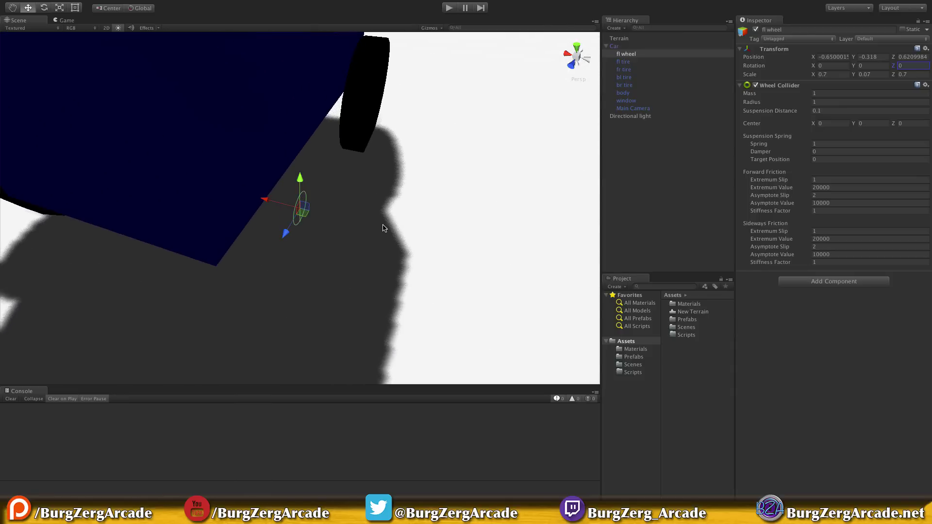
alt+drag(418, 233, 310, 182)
key(alt)
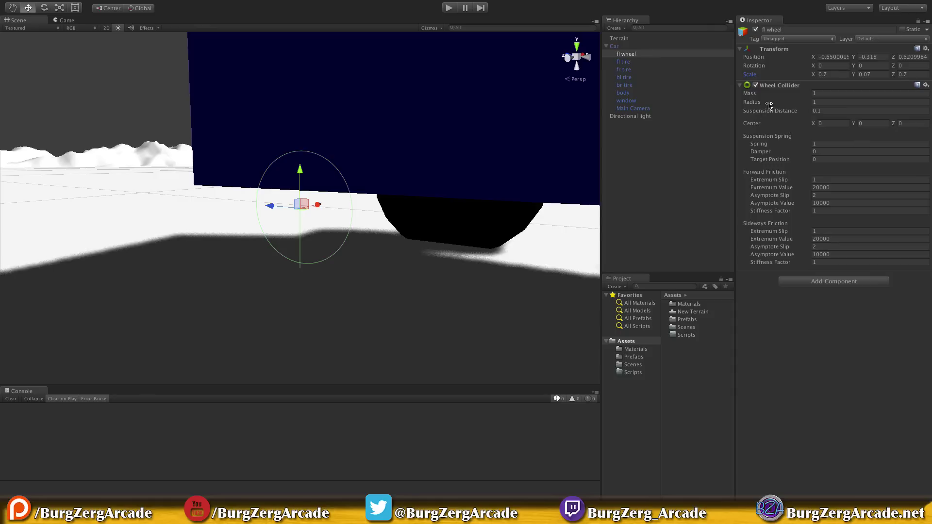
drag(768, 103, 791, 101)
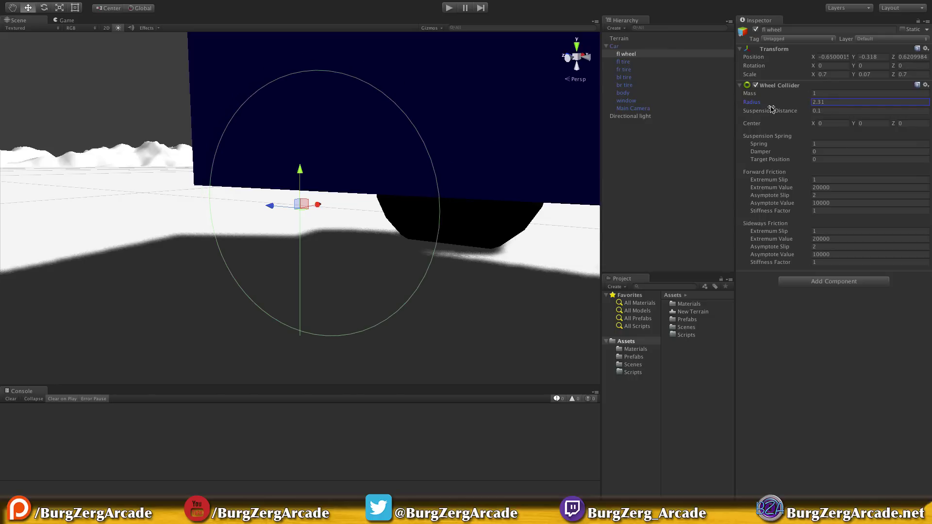
mouse_move(764, 105)
mouse_down()
mouse_move(780, 104)
mouse_move(755, 106)
mouse_up()
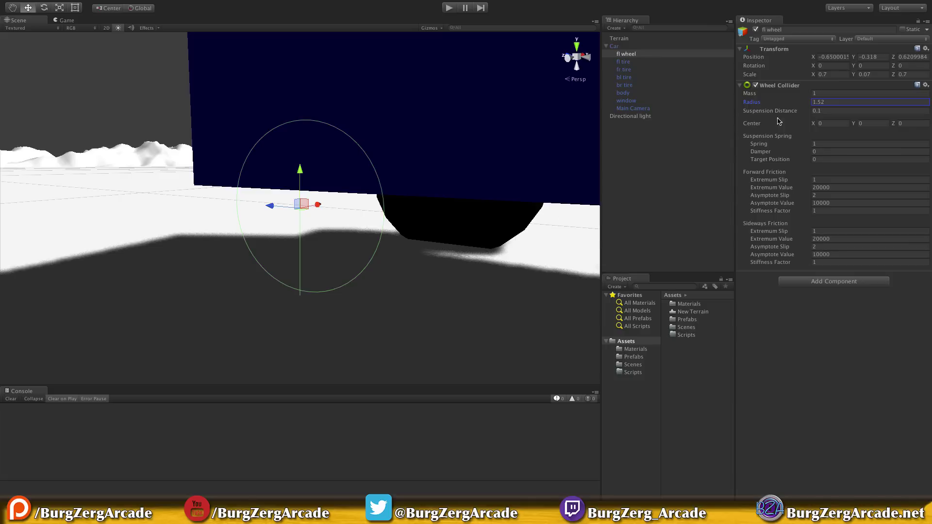
click(827, 103)
text(1)
key(Tab)
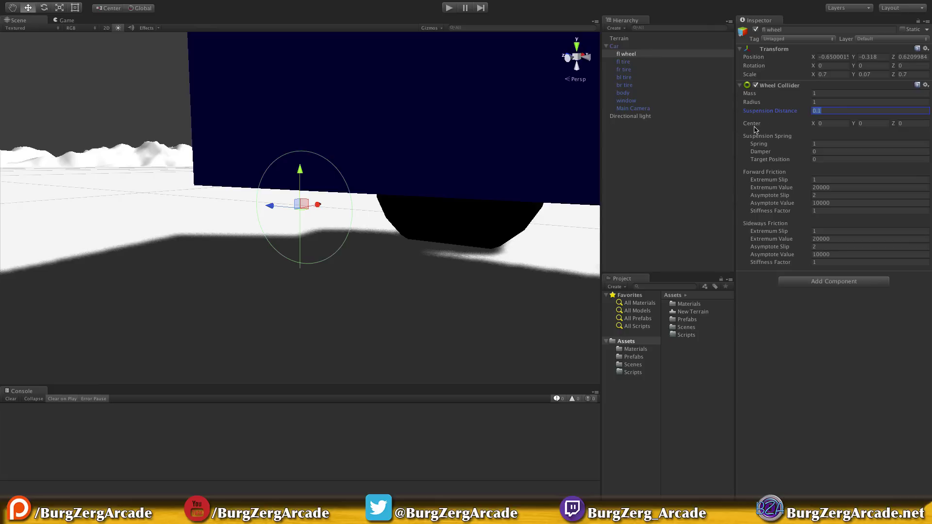
drag(777, 113, 785, 112)
text(.1)
key(Return)
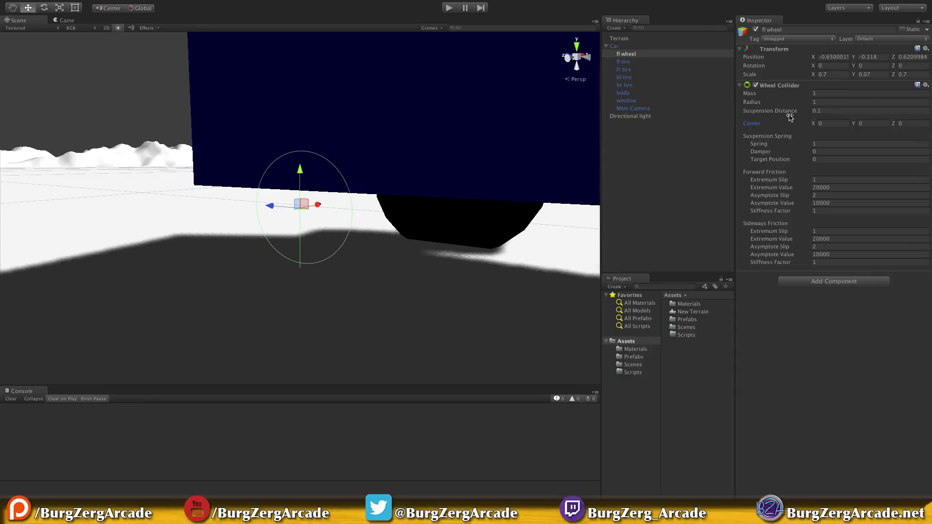
alt+drag(470, 128, 316, 162)
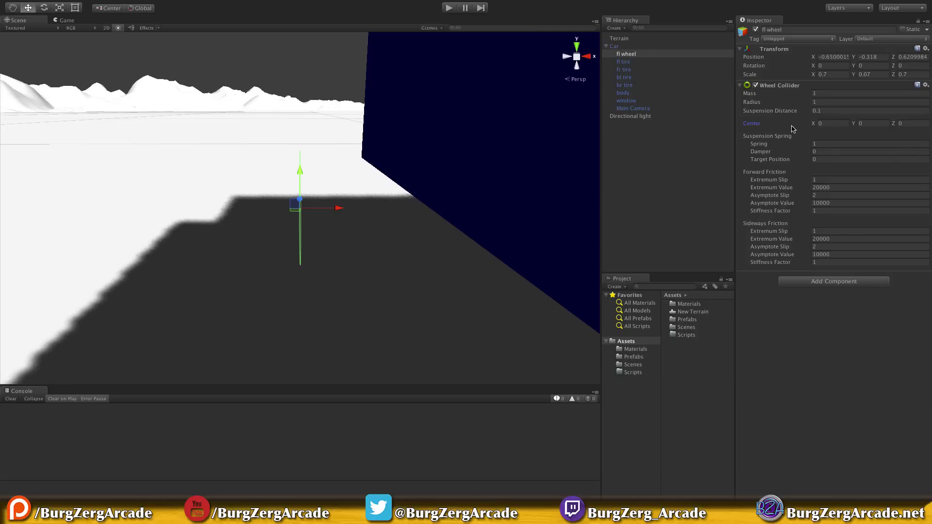
Set the wheel collider center X to 0 and scrub the Suspension Distance and Spring values.
drag(814, 124, 832, 124)
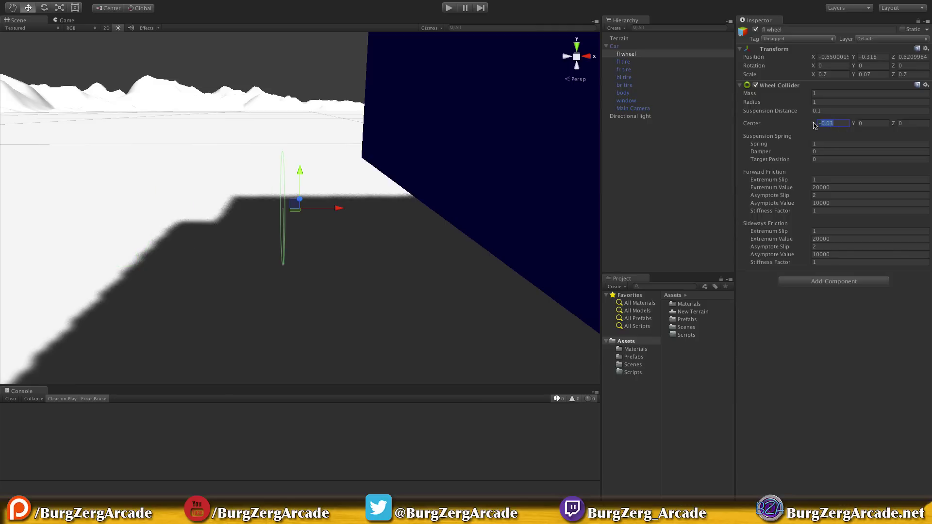
text(0)
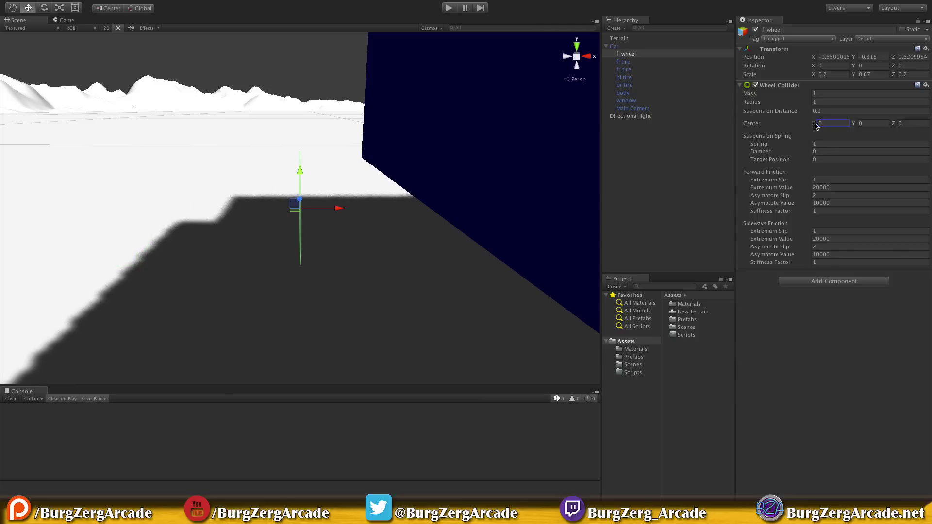
key(Tab)
click(791, 126)
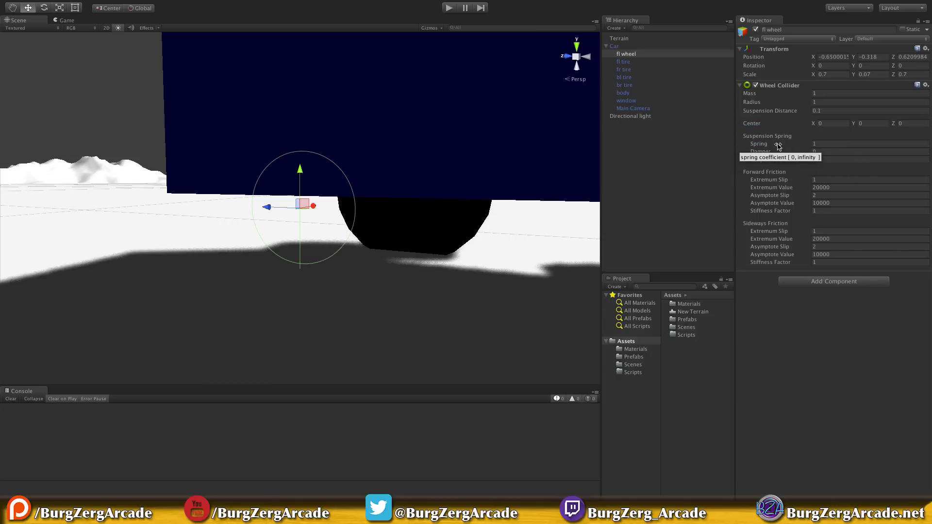
mouse_move(775, 146)
mouse_down()
mouse_move(796, 147)
mouse_move(778, 147)
mouse_up()
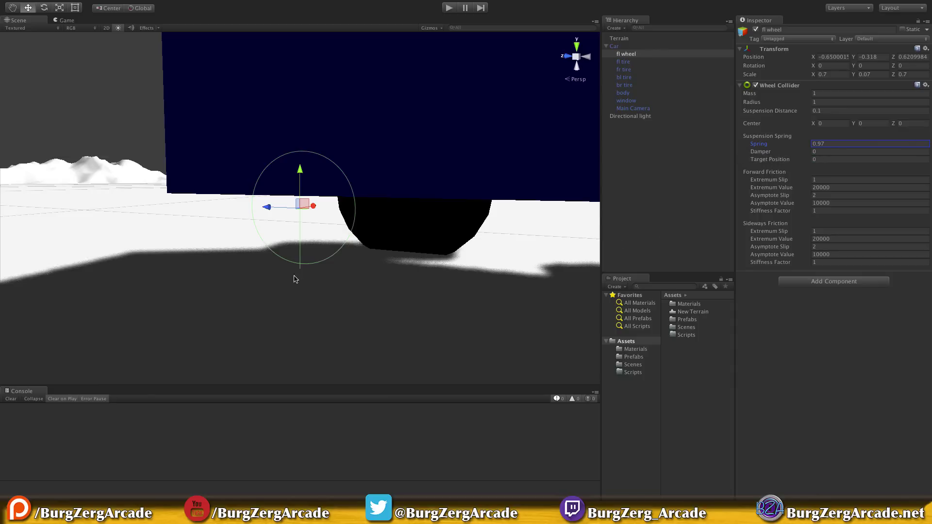
drag(776, 112, 796, 114)
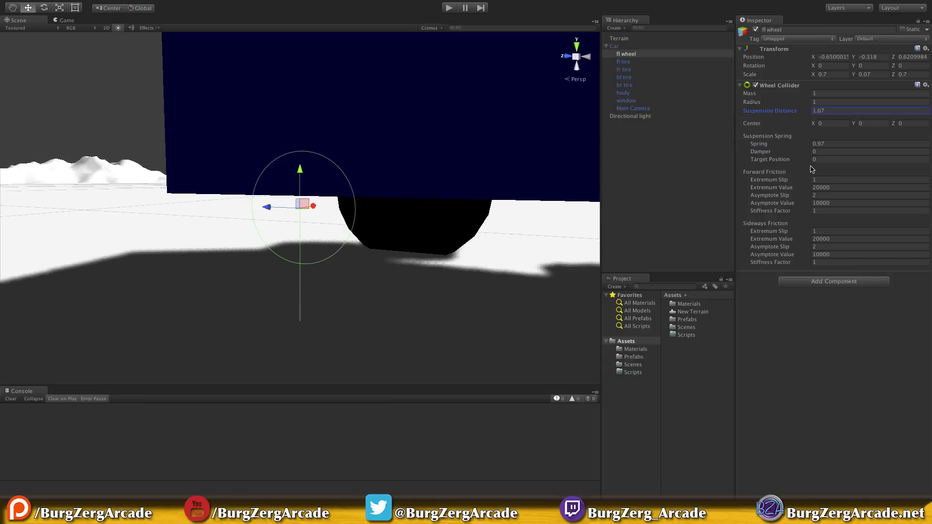
drag(764, 145, 787, 146)
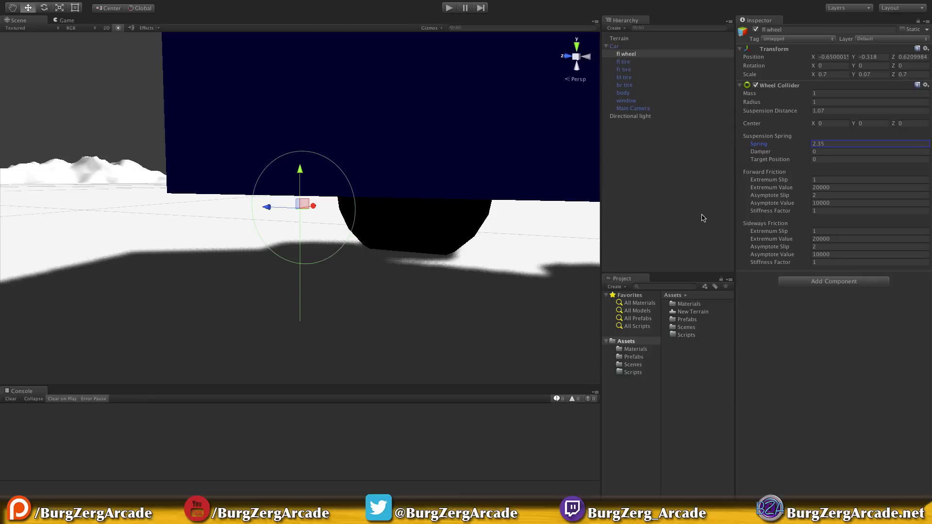
Adjust the damper and try several spring Target Position values, ending at 0.41.
click(785, 142)
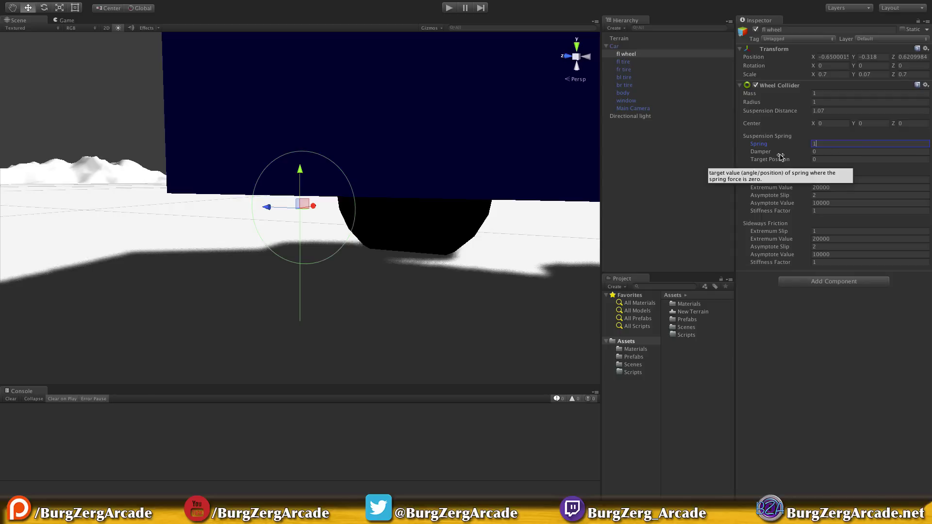
mouse_move(781, 155)
mouse_down()
mouse_move(819, 154)
mouse_move(772, 152)
mouse_up()
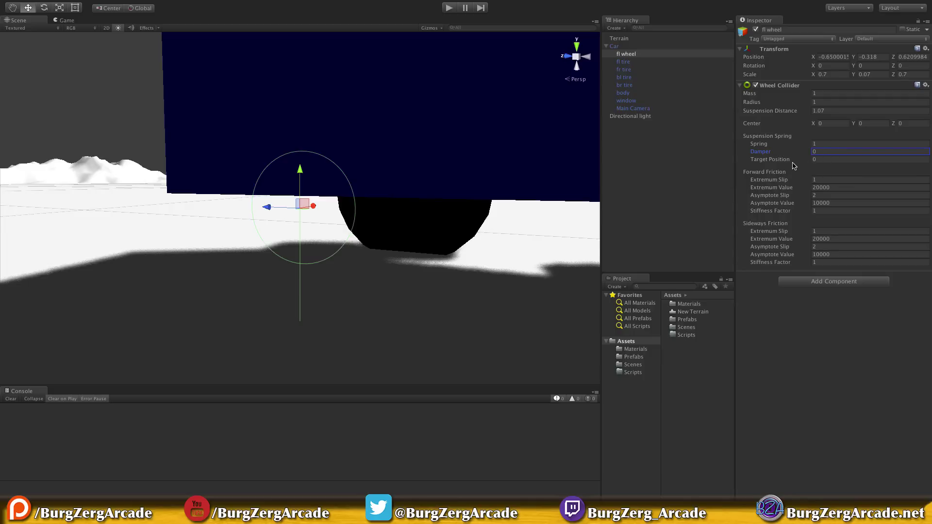
click(781, 161)
mouse_move(808, 161)
mouse_down()
mouse_move(905, 167)
mouse_move(701, 168)
mouse_move(813, 165)
mouse_up()
click(841, 162)
drag(775, 162, 821, 161)
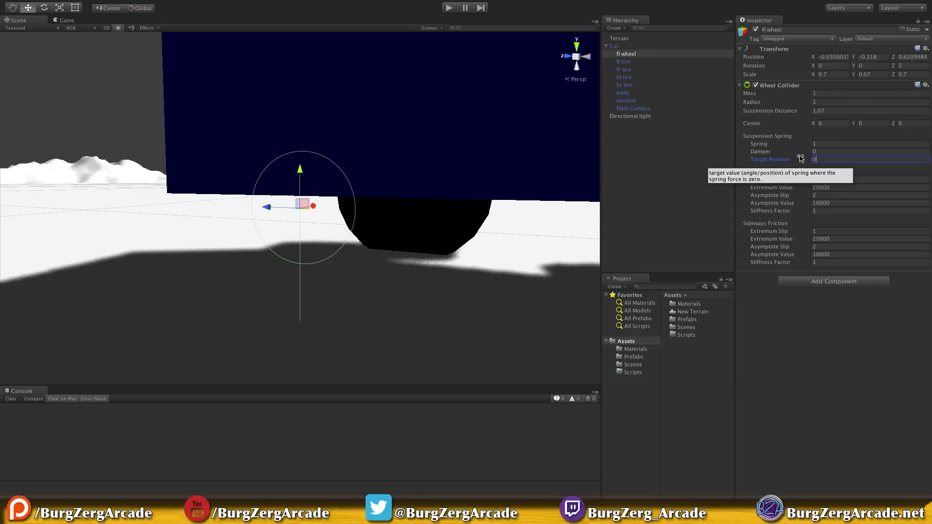
click(800, 158)
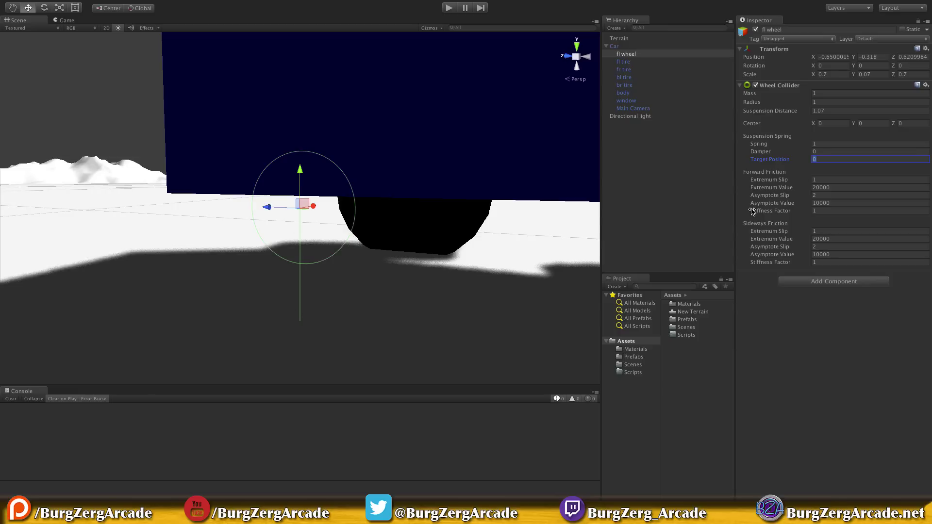
text(1.4)
mouse_move(792, 159)
mouse_down()
mouse_move(801, 156)
mouse_move(779, 157)
mouse_up()
click(835, 161)
Select the fl tire object in the Hierarchy.
click(627, 61)
Re-enable fl tire's Mesh Renderer, nest it under fl wheel, and scrub the collider radius up.
click(776, 114)
click(755, 114)
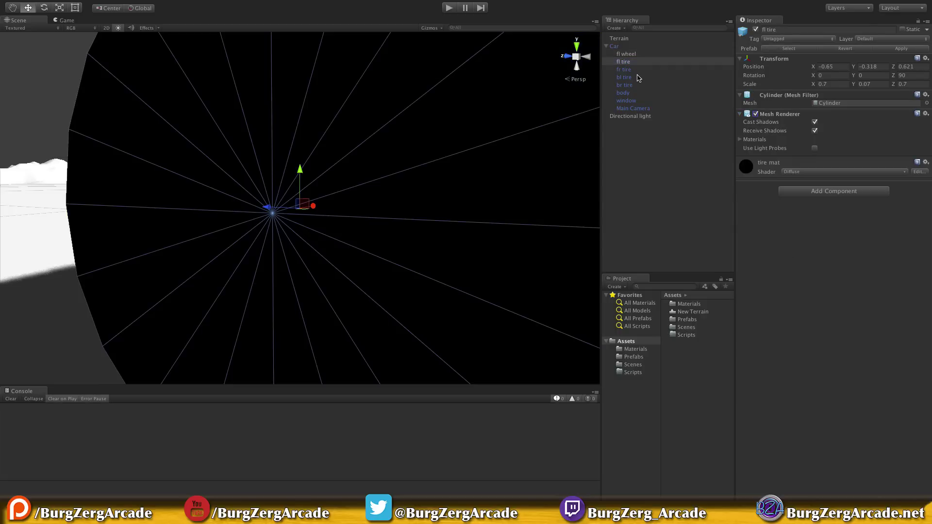
scroll(537, 145, down, 10)
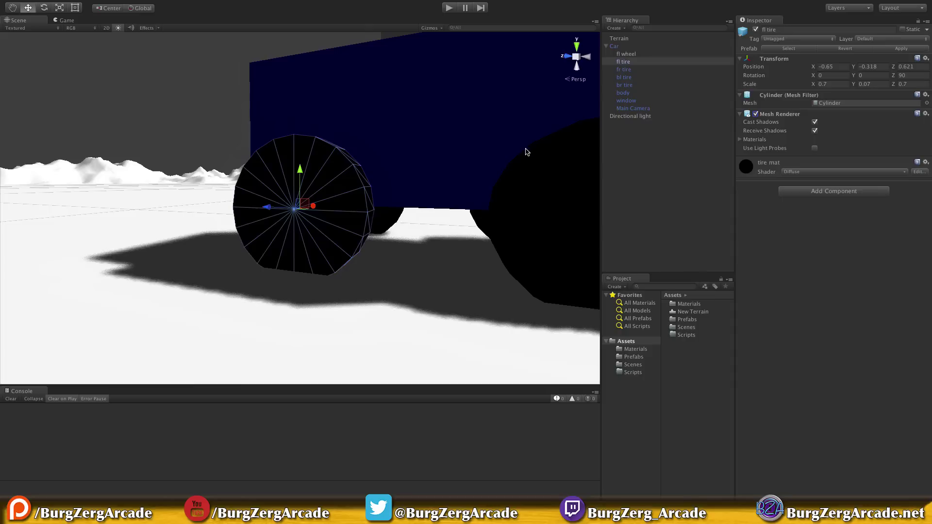
drag(631, 62, 626, 54)
click(539, 172)
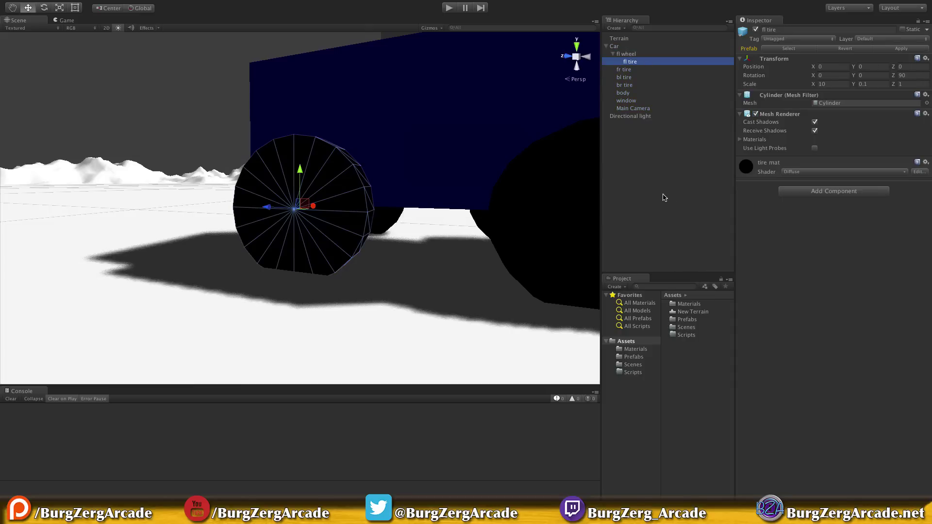
click(636, 55)
drag(761, 105, 791, 107)
click(650, 57)
scroll(439, 199, down, 5)
scroll(440, 199, up, 6)
scroll(427, 202, down, 3)
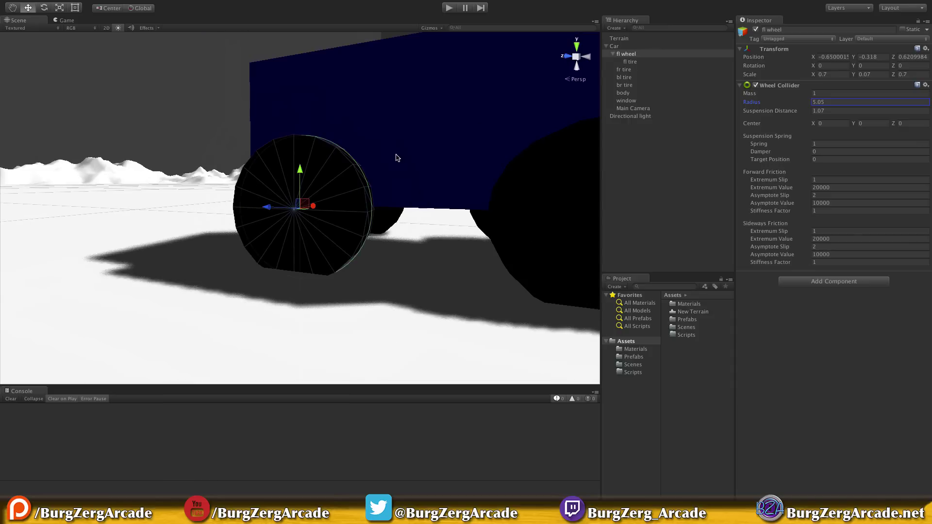
alt+drag(407, 155, 415, 190)
scroll(408, 191, up, 6)
scroll(451, 192, down, 2)
alt+drag(473, 190, 491, 174)
click(830, 102)
key(BackSpace)
key(BackSpace)
key(BackSpace)
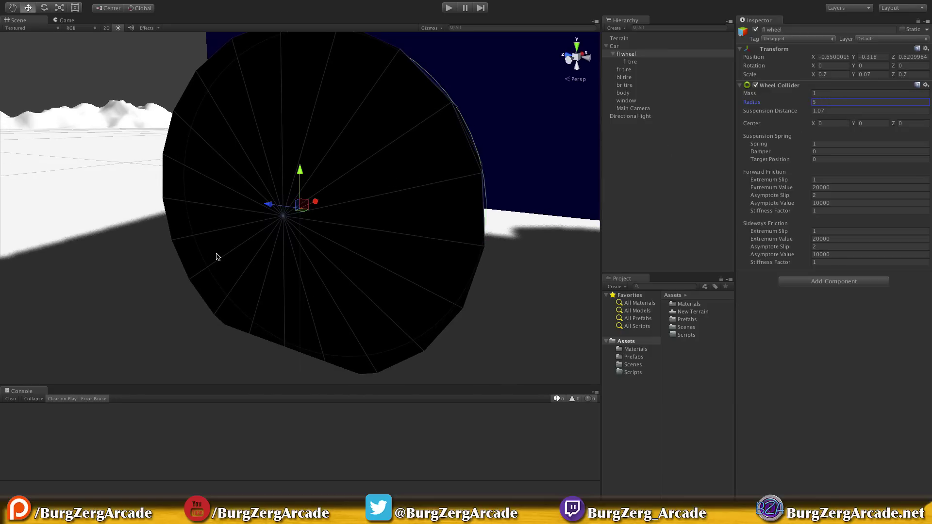
alt+drag(231, 289, 496, 200)
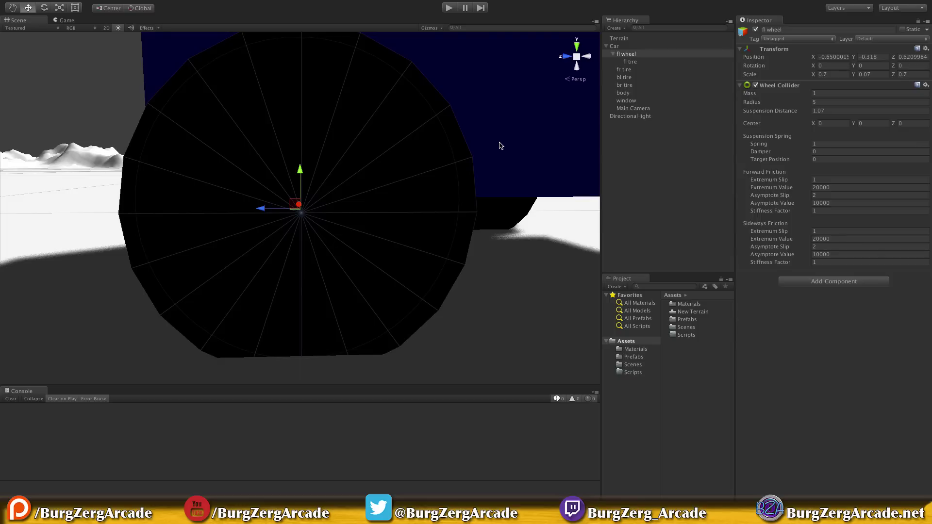
scroll(431, 163, down, 5)
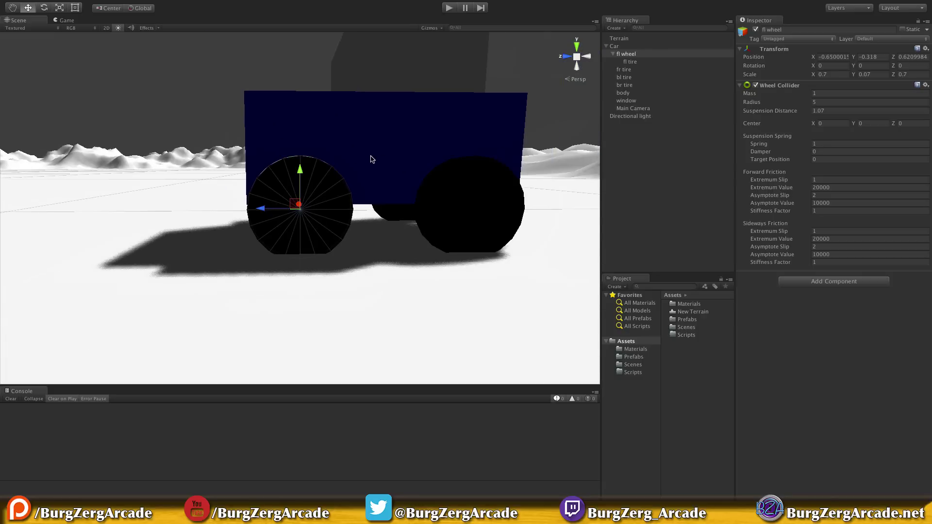
alt+drag(289, 134, 374, 181)
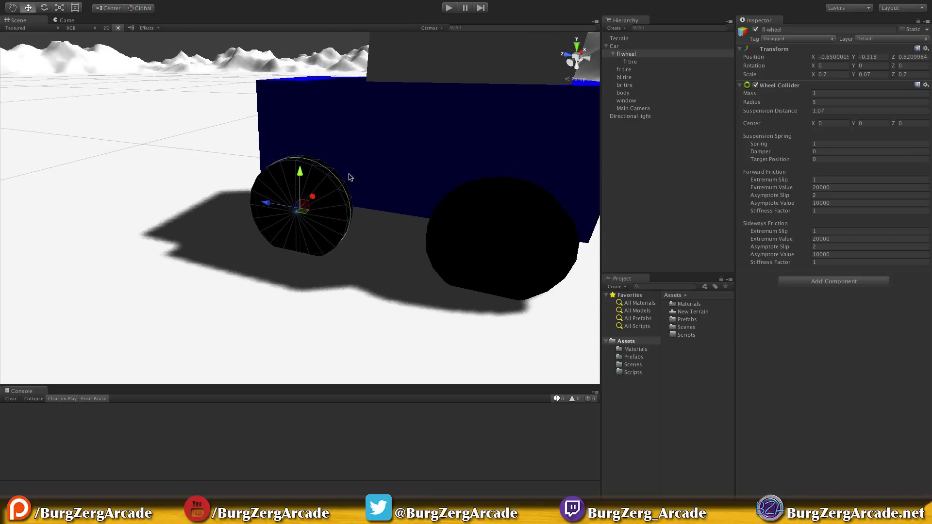
scroll(357, 192, down, 2)
scroll(357, 189, up, 5)
scroll(362, 187, down, 4)
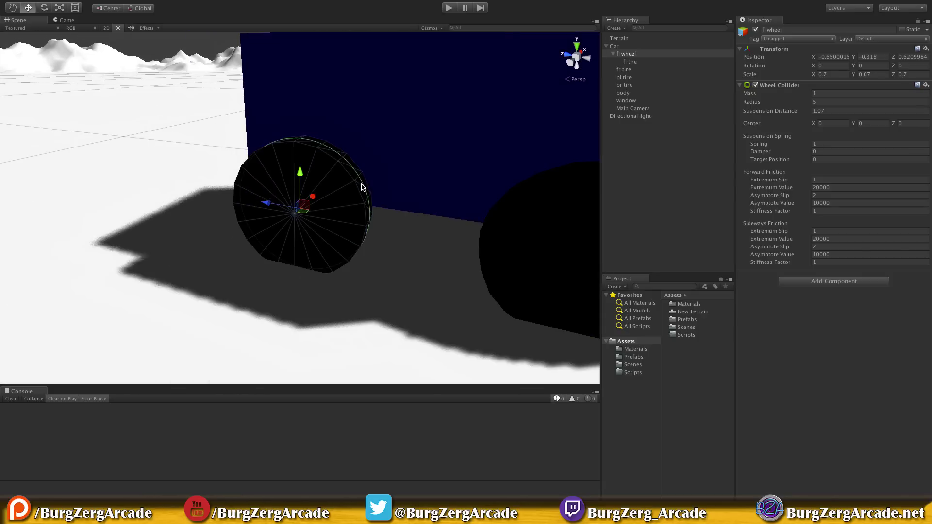
alt+drag(371, 150, 345, 162)
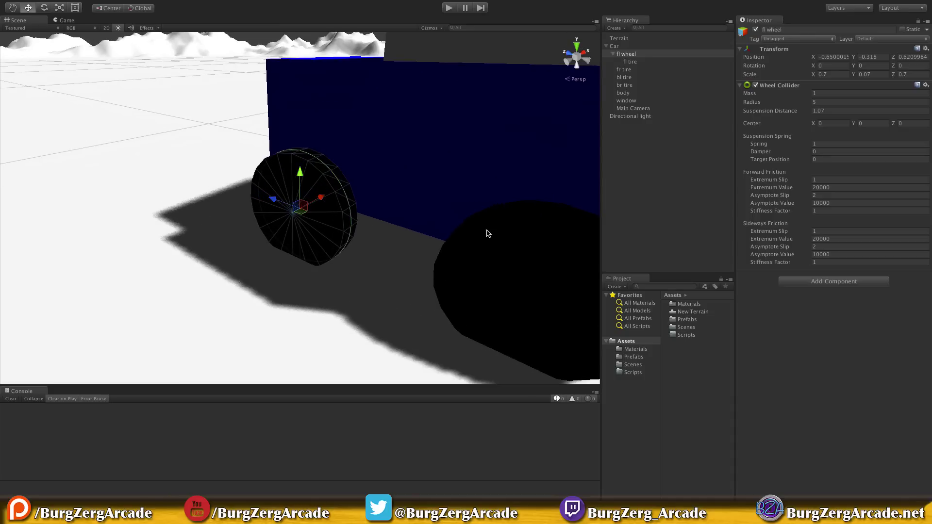
alt+drag(406, 185, 530, 124)
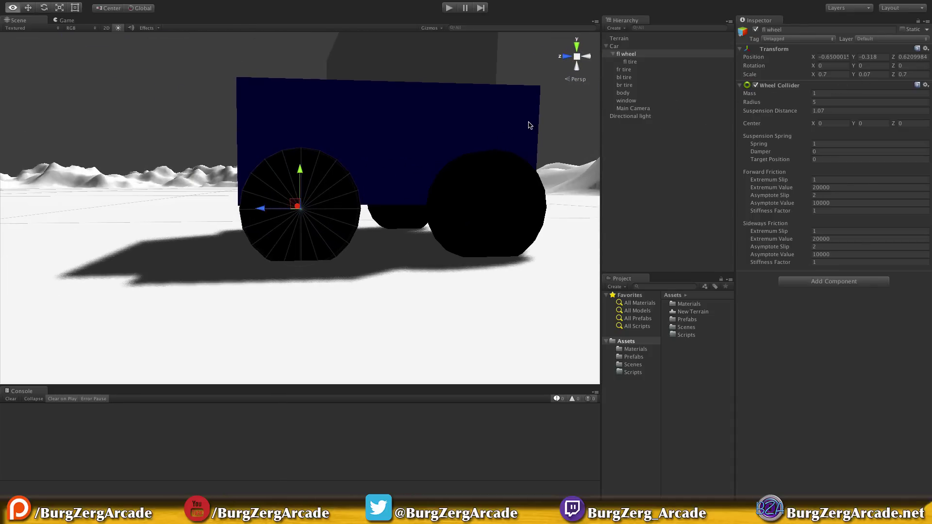
scroll(284, 279, up, 2)
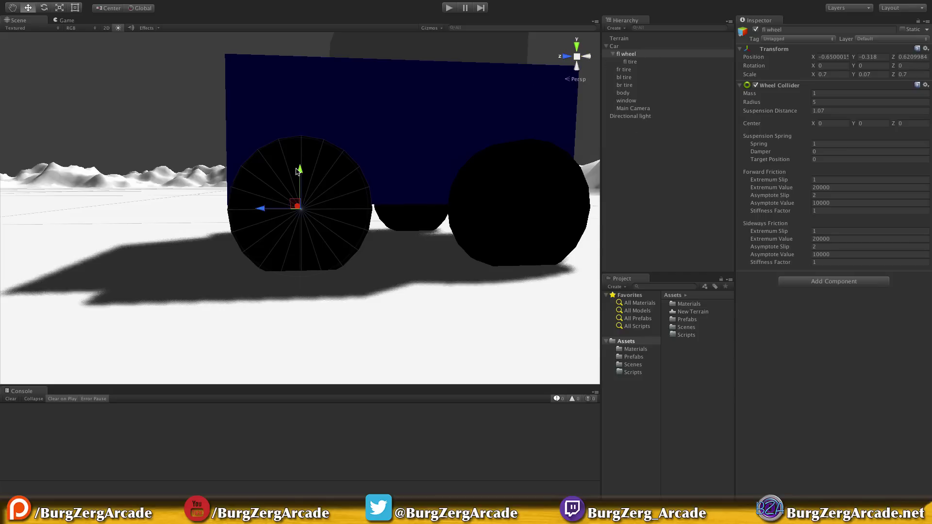
Raise the Car along its Y axis to a position of 0.945.
click(622, 47)
scroll(380, 95, up, 3)
scroll(380, 95, down, 3)
drag(378, 100, 379, 71)
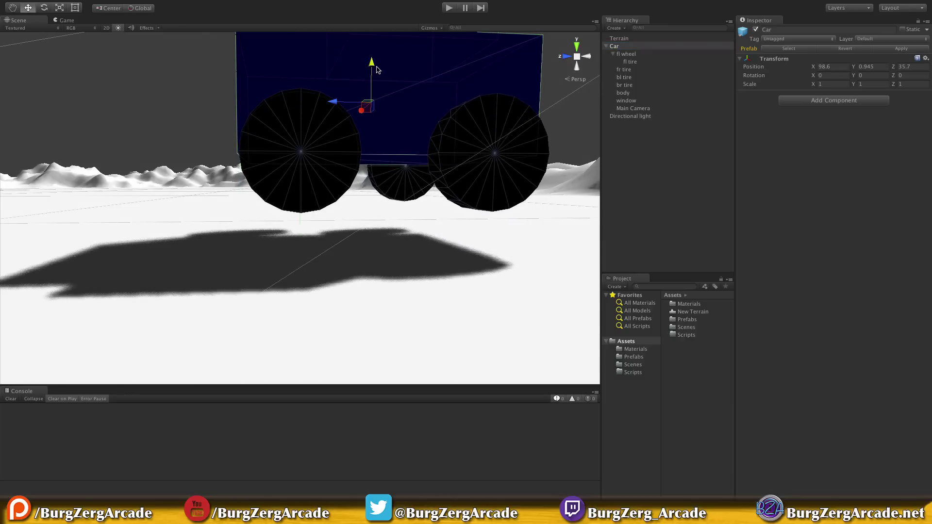
alt+drag(460, 58, 291, 126)
scroll(267, 126, up, 3)
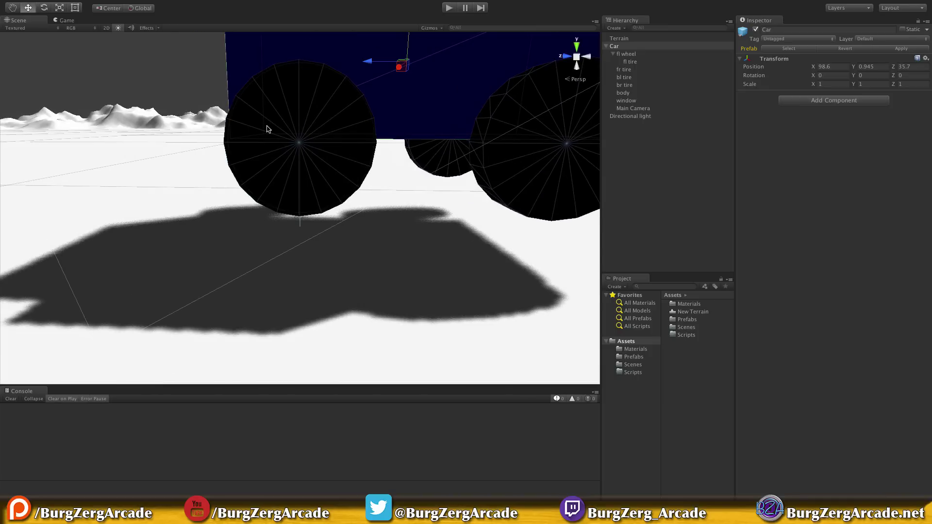
Set fl wheel's Suspension Distance to 1.
click(631, 55)
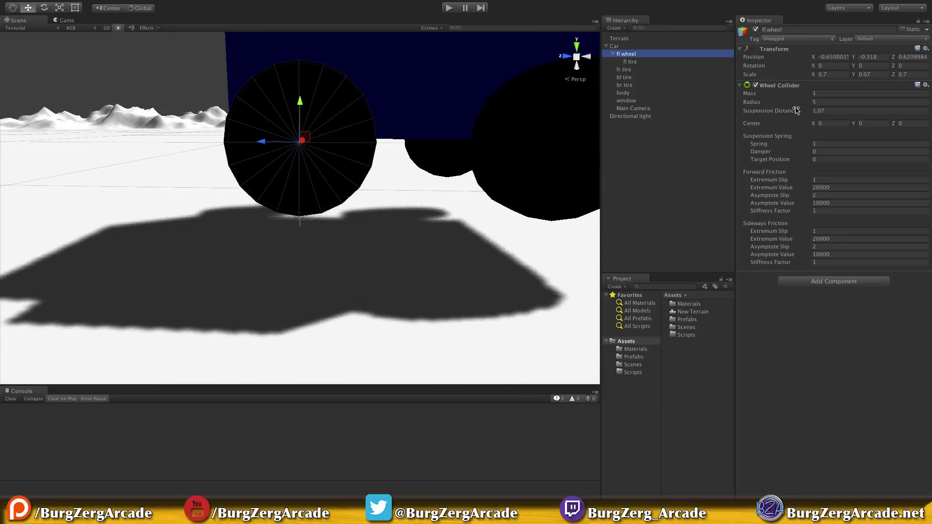
click(840, 110)
text(1)
key(Tab)
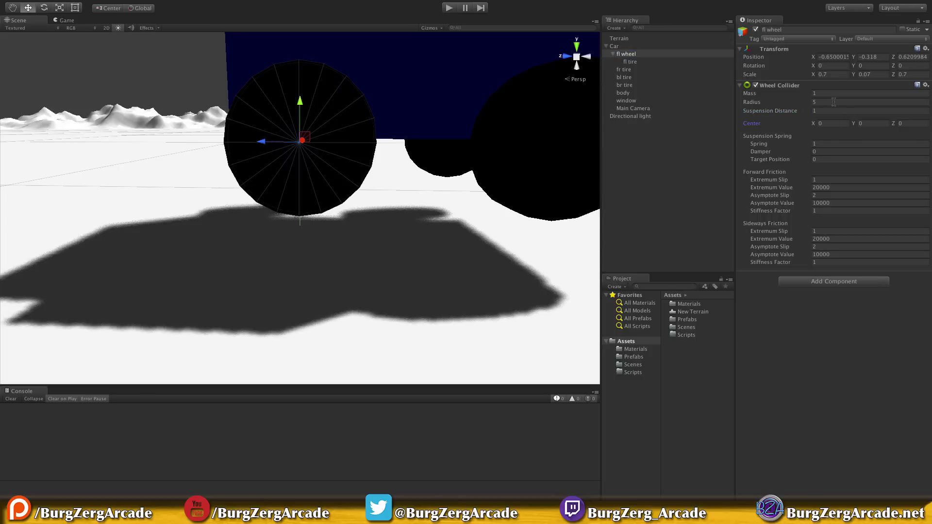
mouse_move(766, 113)
Duplicate the fl wheel object with its Wheel Collider.
alt+drag(553, 112, 383, 148)
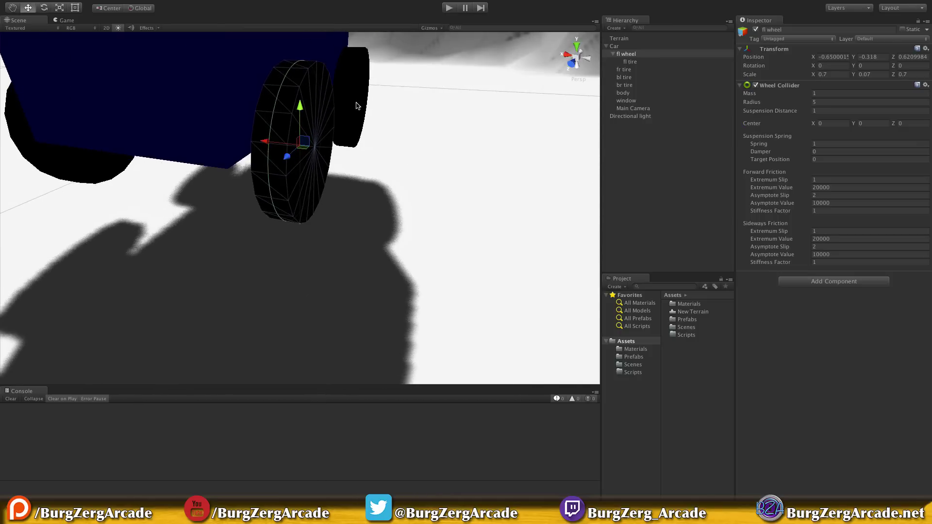
alt+drag(435, 214, 487, 164)
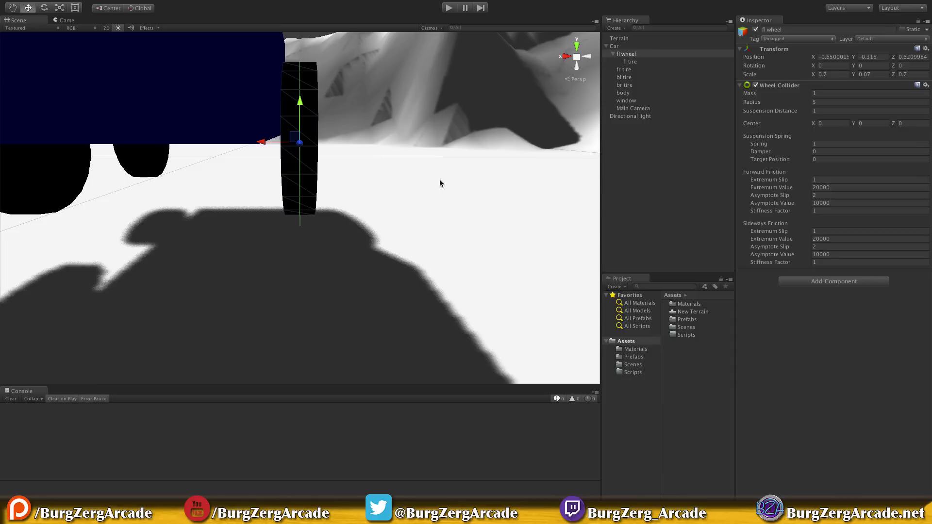
scroll(354, 125, down, 3)
scroll(339, 138, up, 3)
alt+drag(340, 137, 353, 160)
click(613, 55)
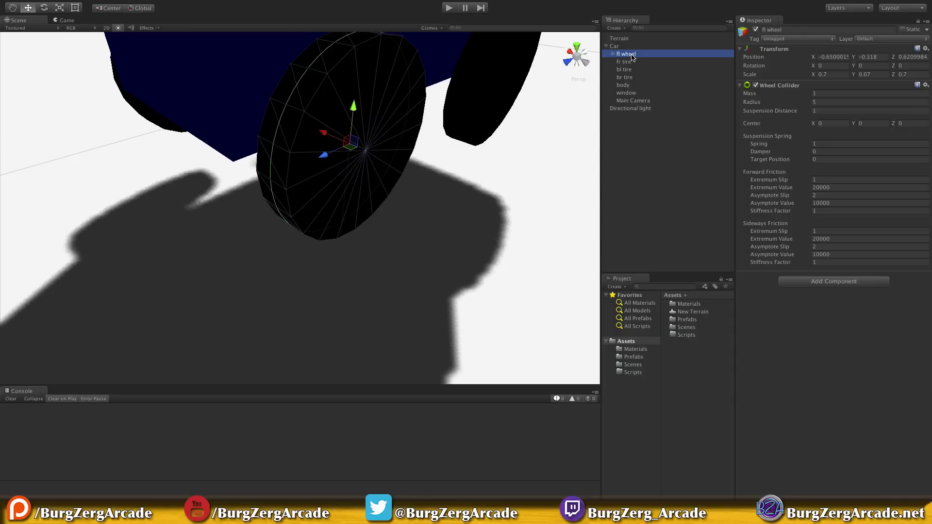
click(631, 54)
click(648, 171)
click(633, 55)
key(ctrl+d)
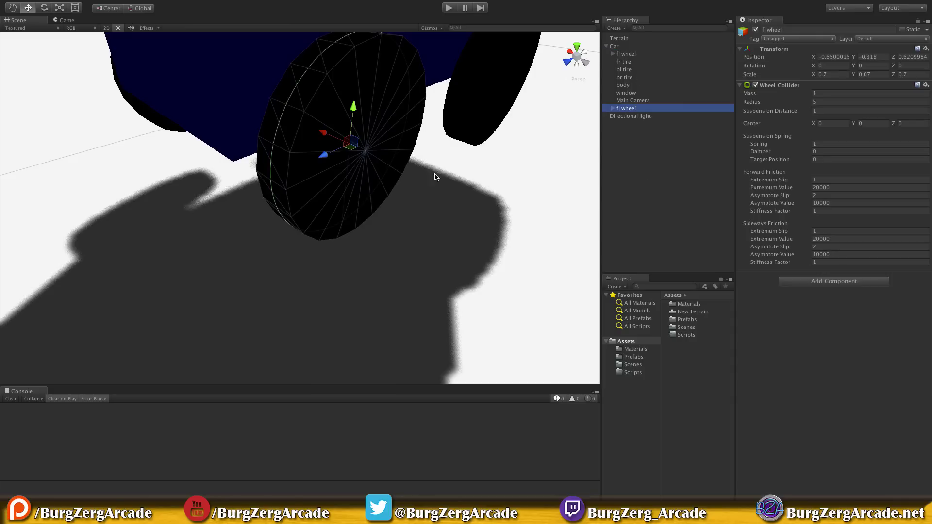
Make the fl wheel copy a child of fr tire.
alt+drag(324, 209, 462, 172)
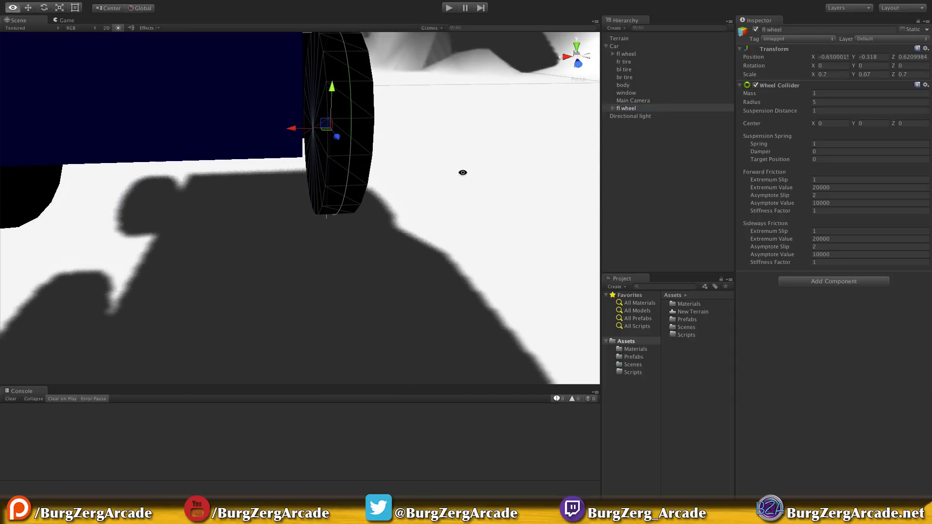
click(301, 154)
click(630, 108)
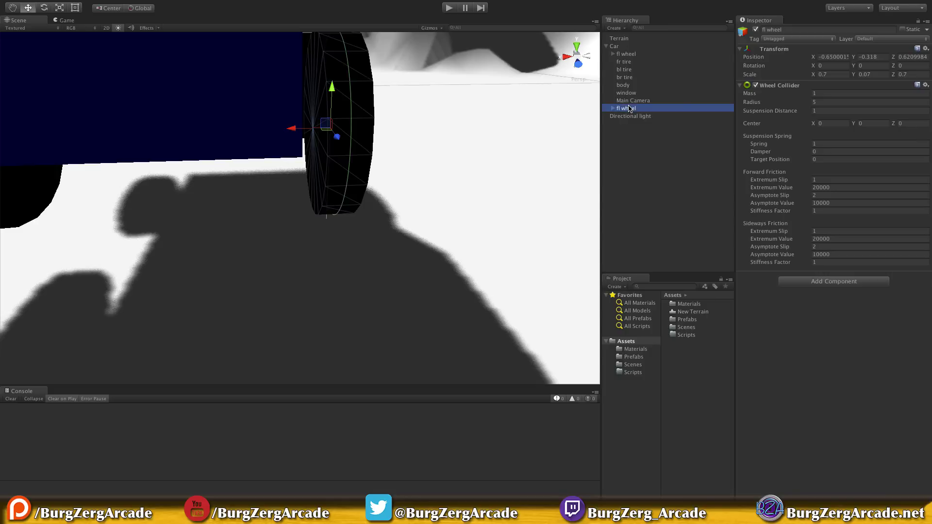
drag(629, 109, 631, 62)
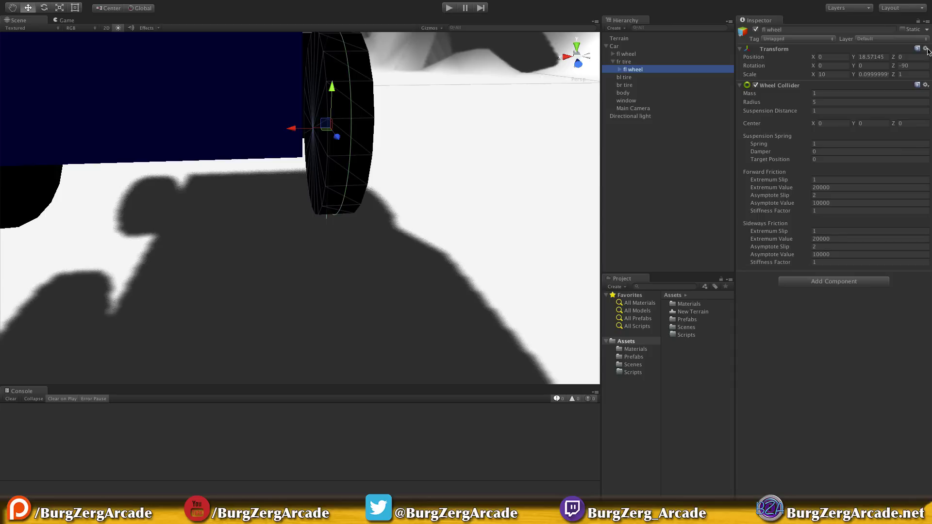
Set the copied wheel's Position Y to 0 and move it back under Car.
click(881, 57)
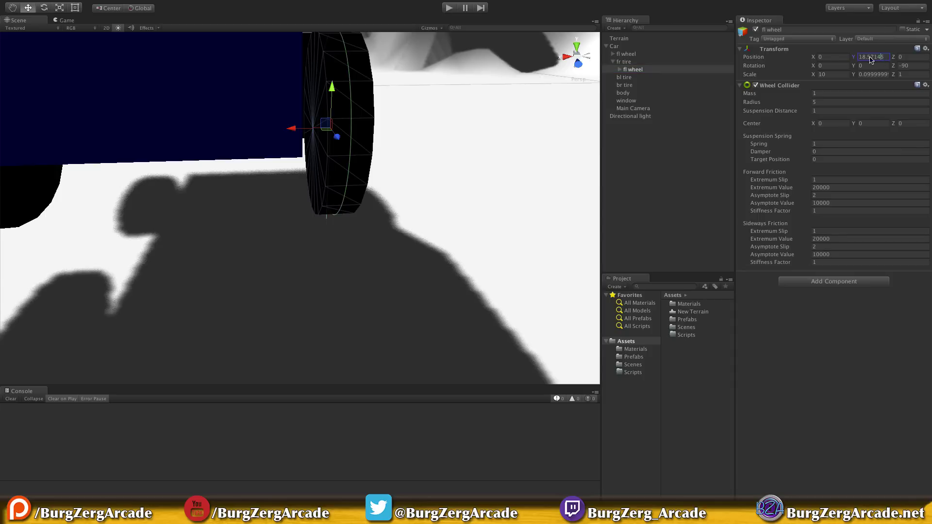
text(0)
click(820, 56)
key(Return)
key(q)
alt+drag(171, 173, 445, 167)
key(w)
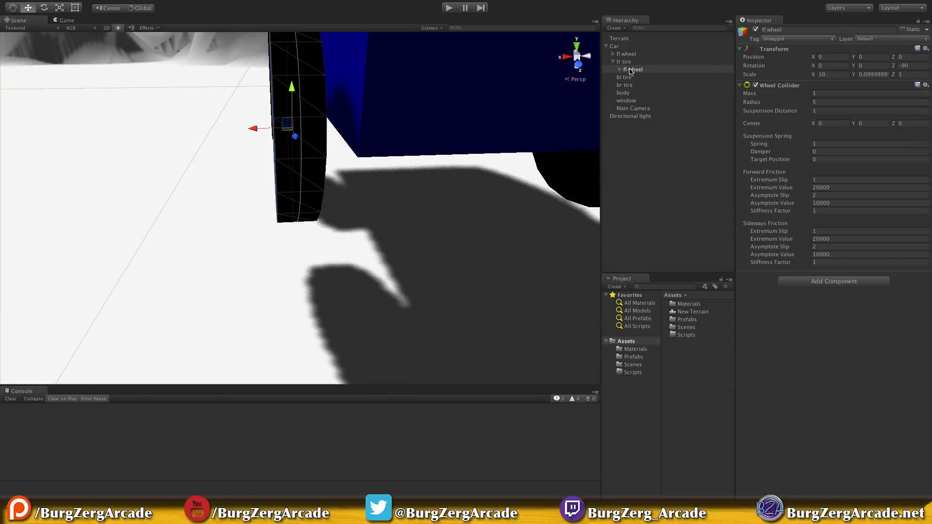
drag(630, 71, 621, 51)
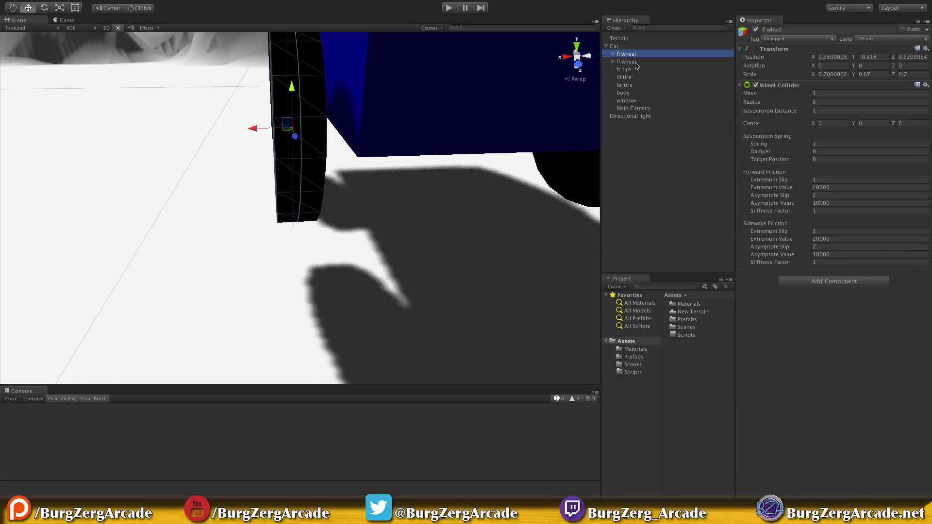
Delete the old fr tire and rename the copied wheel to fr wheel.
click(624, 71)
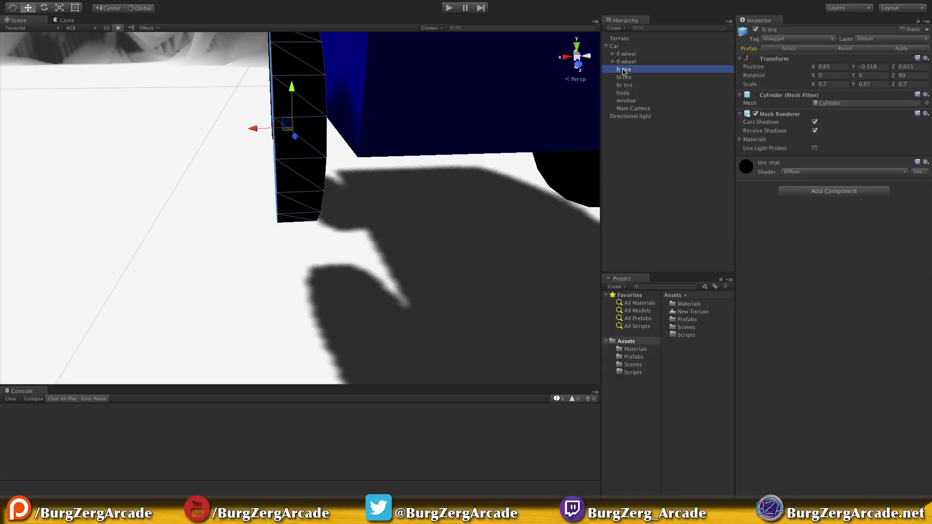
key(Delete)
click(626, 62)
drag(626, 53, 626, 61)
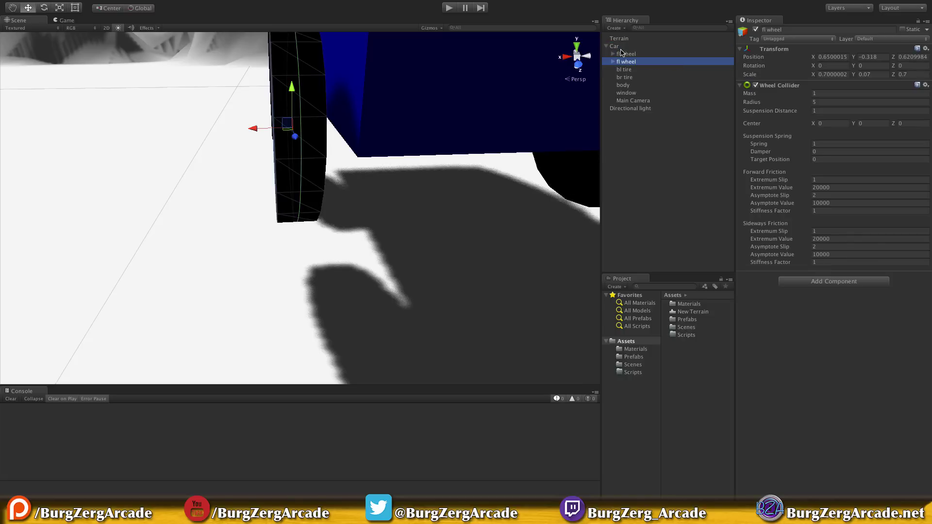
click(629, 62)
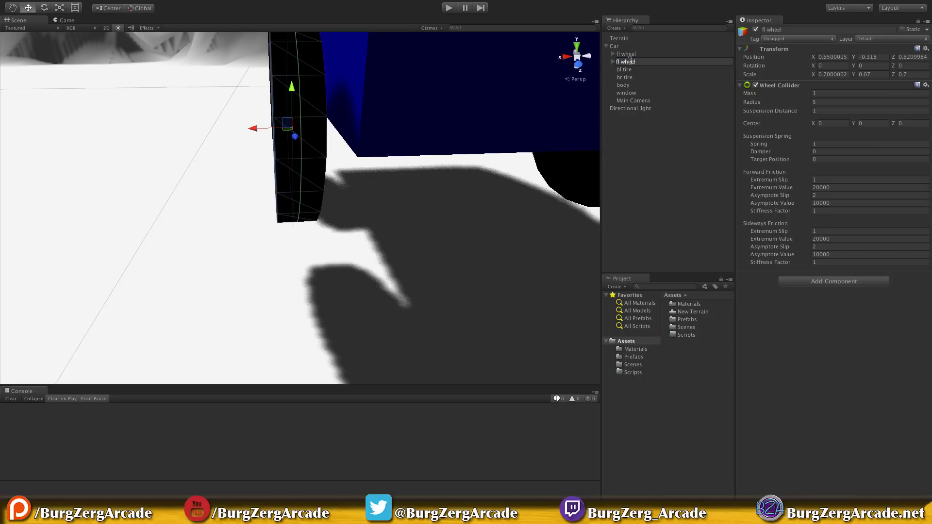
key(BackSpace)
text(r)
key(Return)
Rename the tire inside fr wheel to fr tire, then select fr wheel.
click(612, 62)
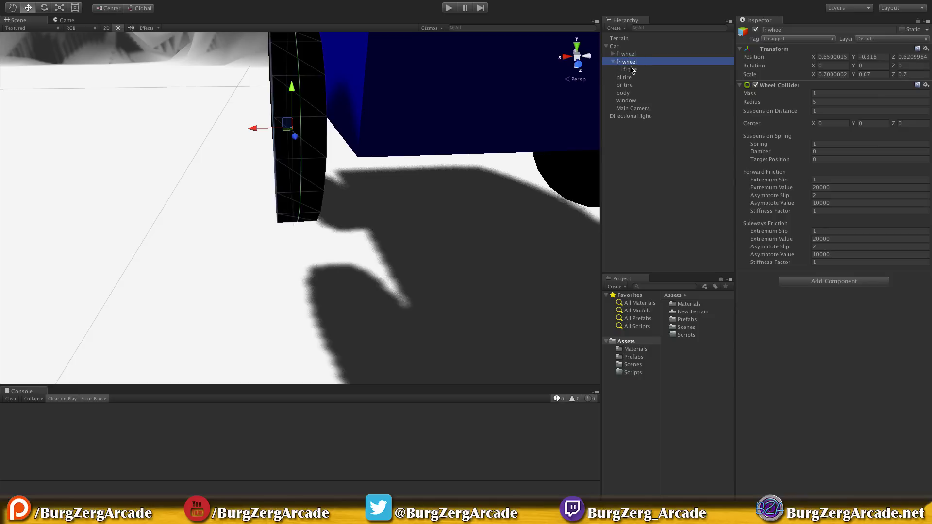
click(630, 70)
click(631, 69)
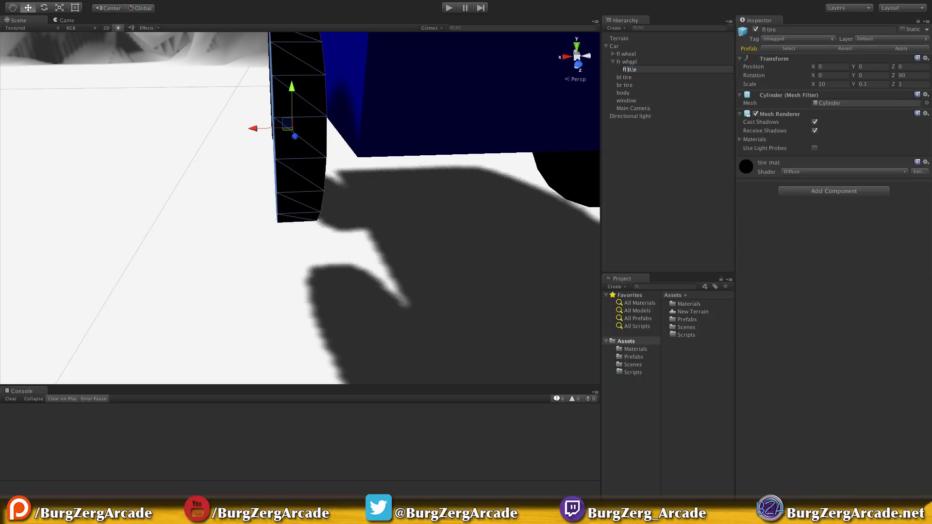
key(Return)
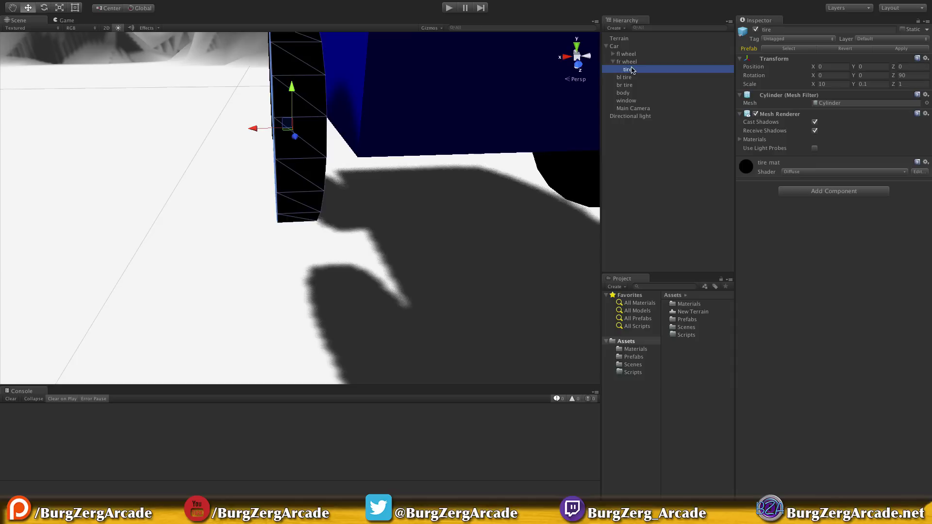
click(630, 70)
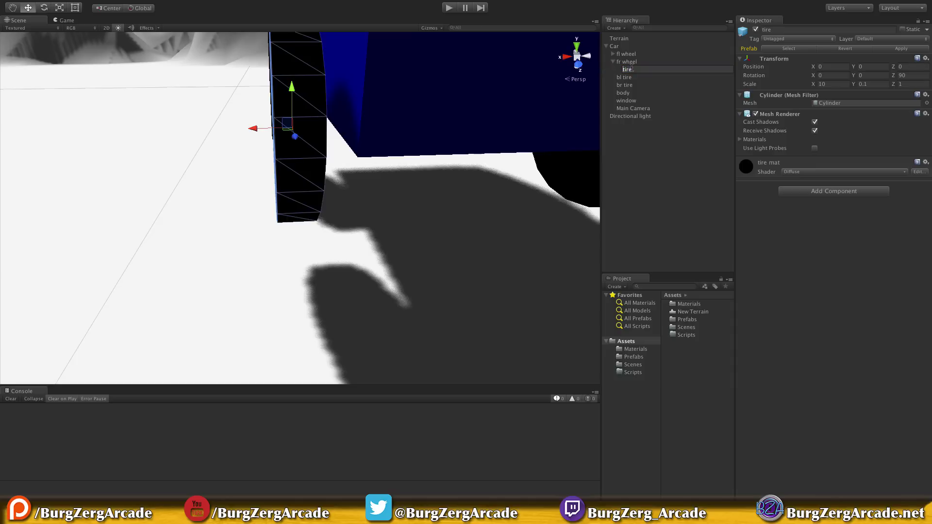
text(fr)
key(Return)
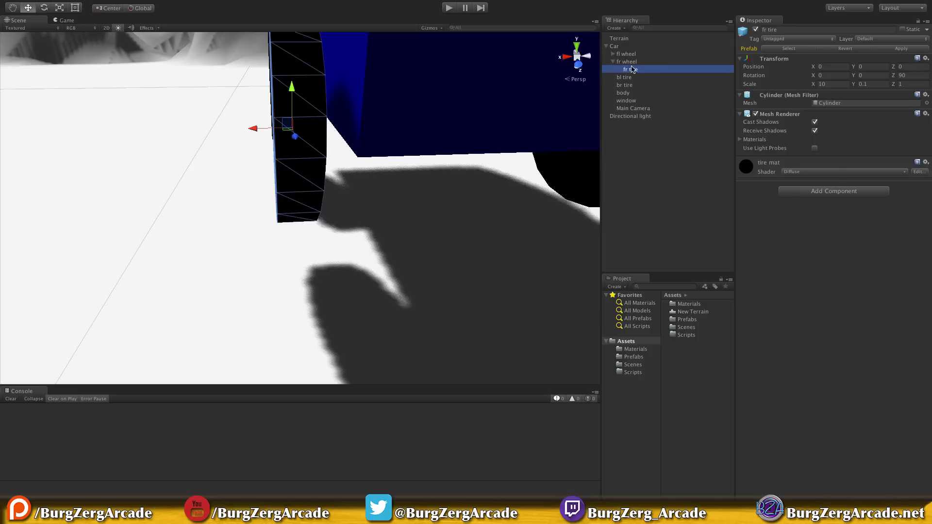
click(612, 61)
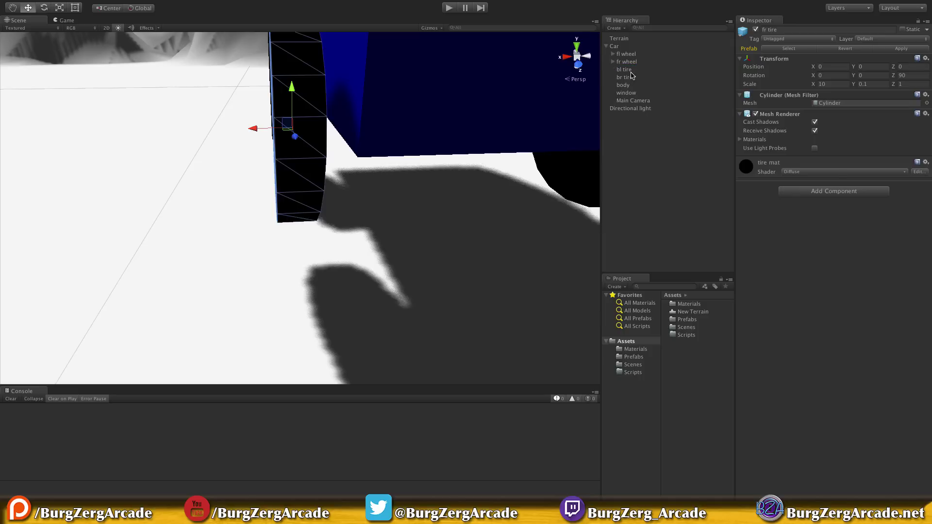
scroll(433, 116, down, 2)
scroll(385, 115, up, 2)
click(626, 62)
Delete the old bl tire and br tire from Car.
alt+drag(312, 109, 689, 92)
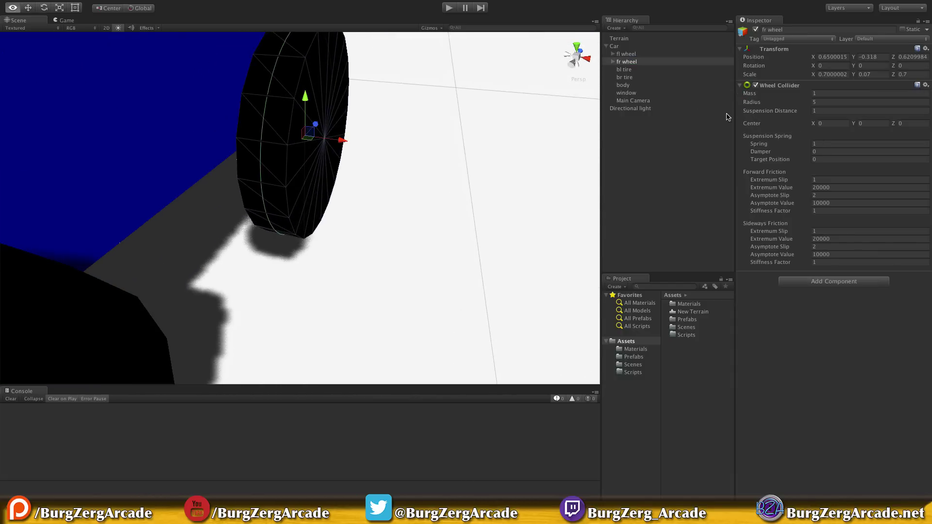
click(625, 69)
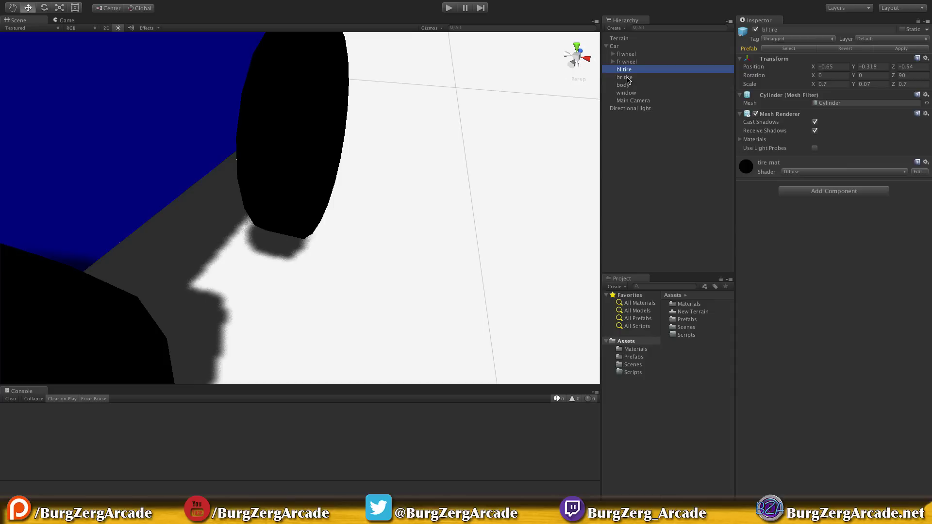
shift+click(627, 78)
right_click(627, 78)
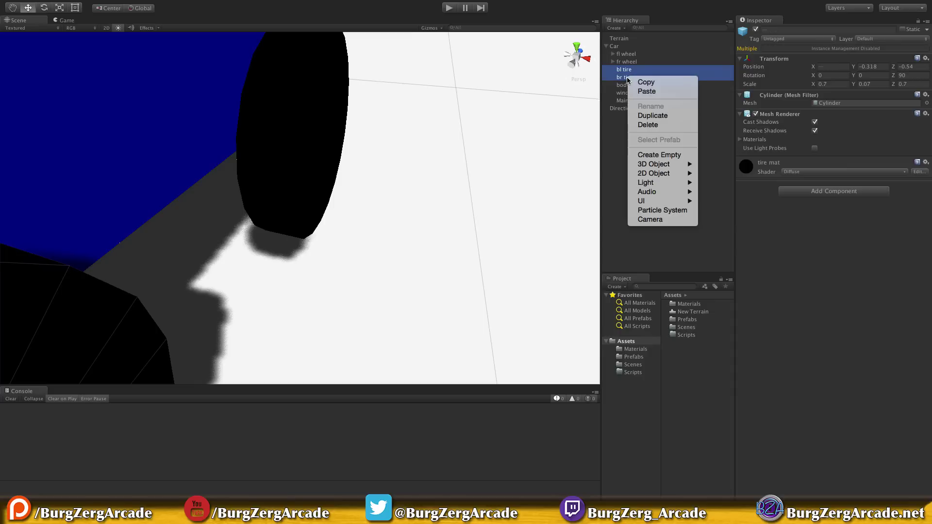
click(658, 124)
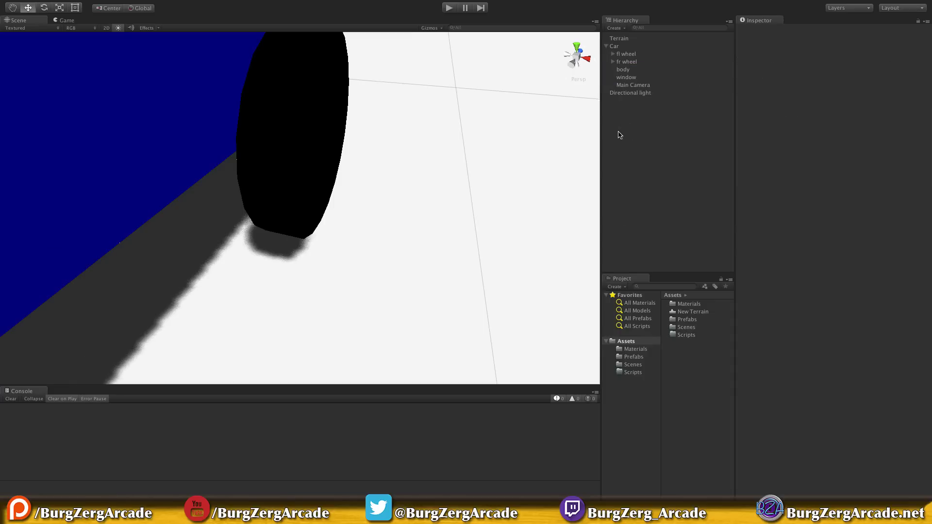
Duplicate fl wheel and fr wheel and move the copies rearward to Z -0.643.
click(632, 54)
shift+click(627, 61)
key(ctrl+d)
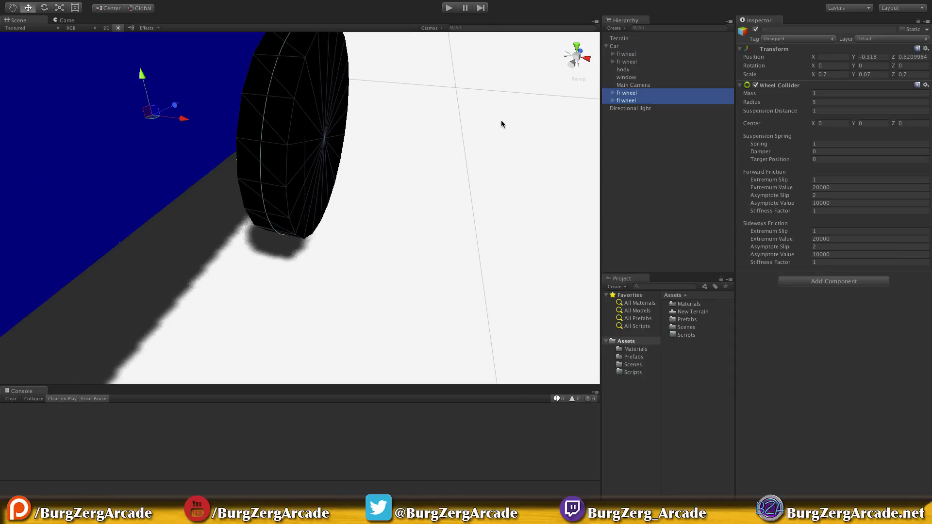
scroll(501, 124, down, 5)
scroll(500, 123, down, 3)
scroll(297, 176, down, 2)
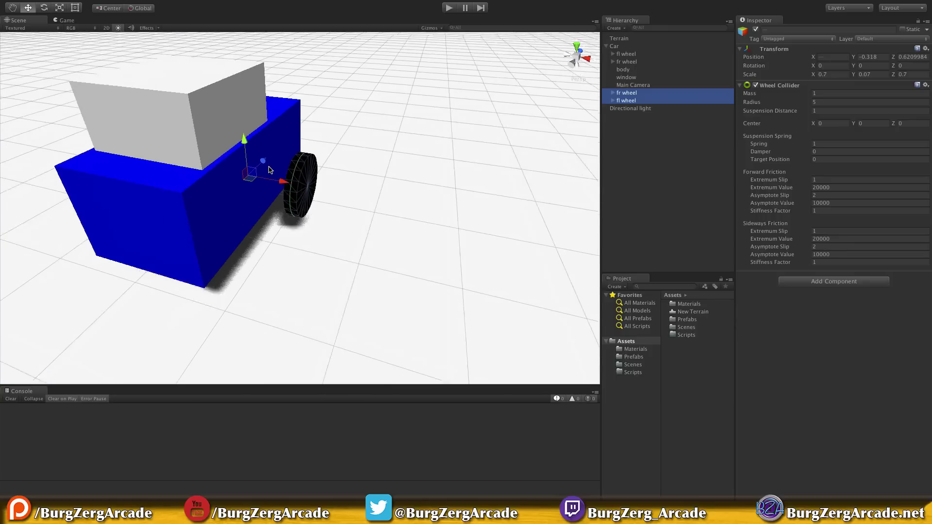
scroll(297, 177, up, 6)
alt+drag(297, 177, 370, 124)
Rename the rear wheel copies to rr wheel and rl wheel.
click(631, 127)
click(629, 93)
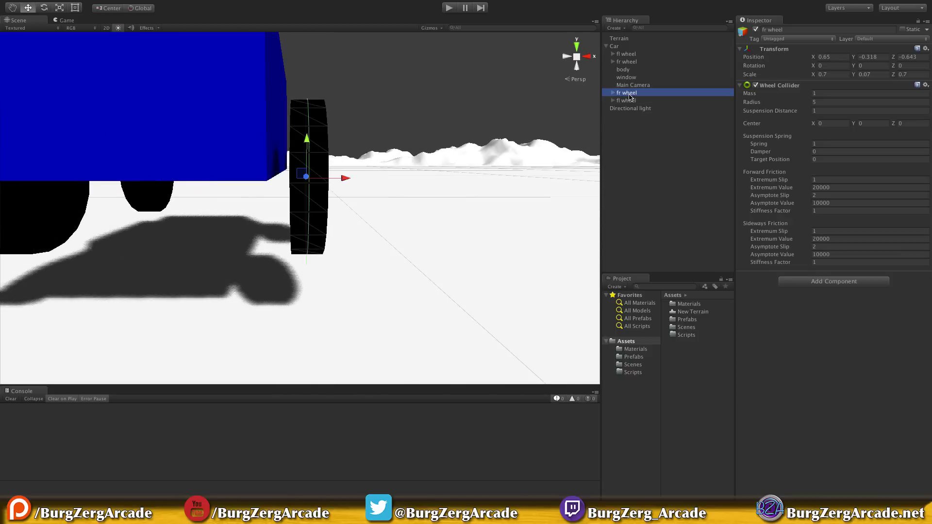
key(Return)
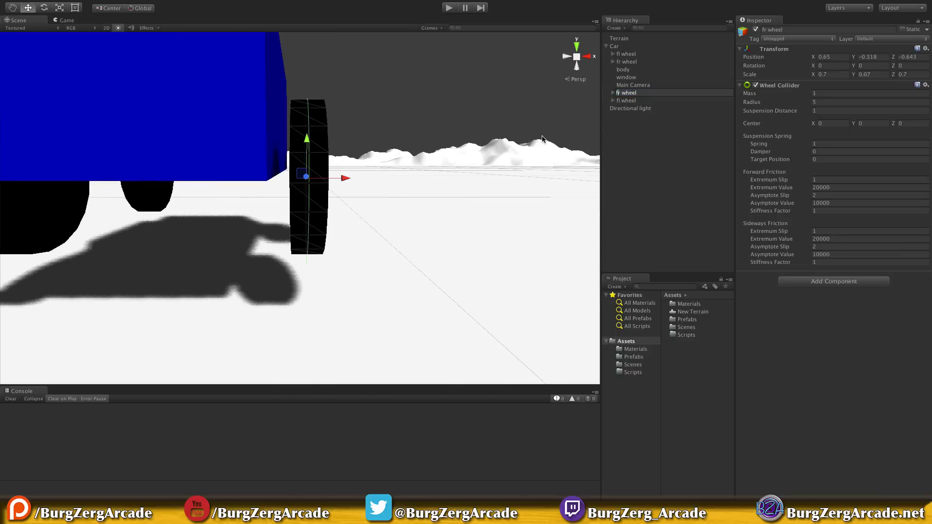
key(Return)
key(Down)
key(Return)
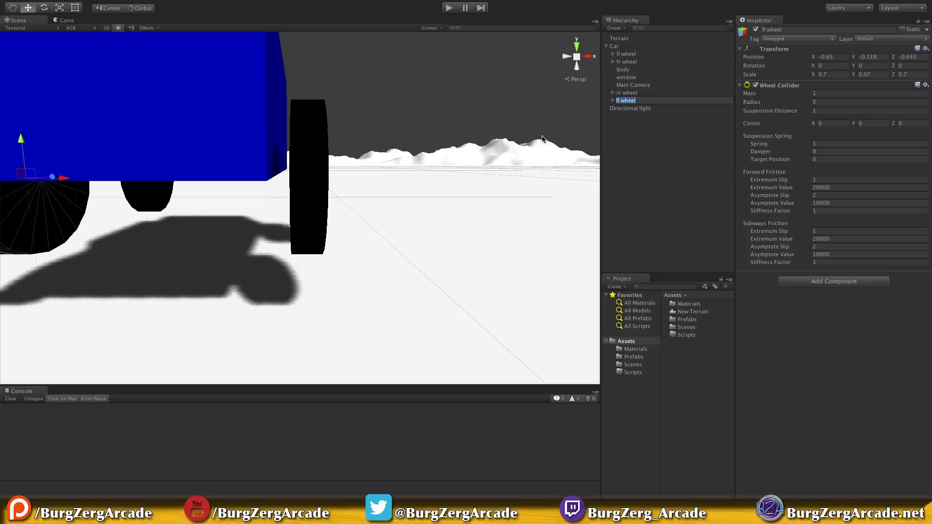
text(r)
key(Return)
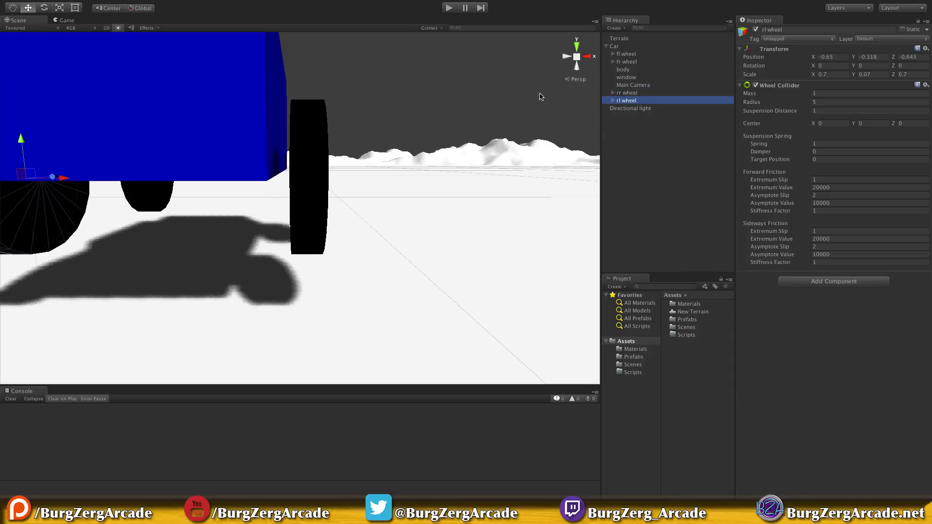
Reorder rl wheel and rr wheel below the front wheels under Car.
click(639, 126)
drag(630, 102, 648, 67)
drag(628, 102, 644, 77)
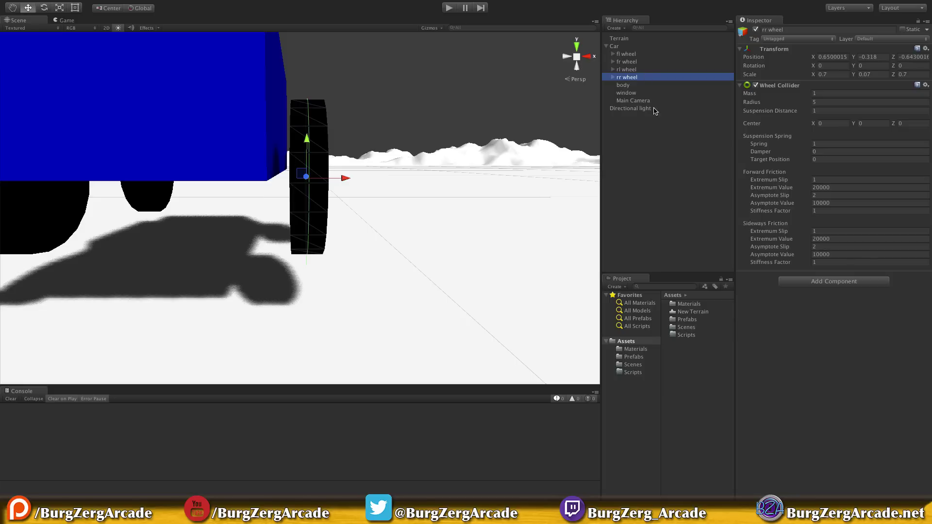
middle_drag(466, 220, 444, 187)
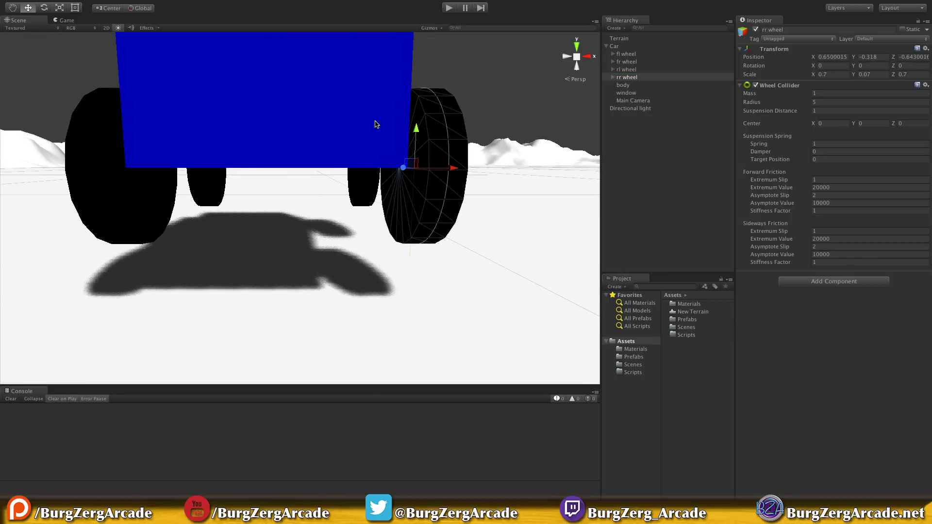
scroll(369, 126, down, 5)
alt+drag(322, 118, 344, 169)
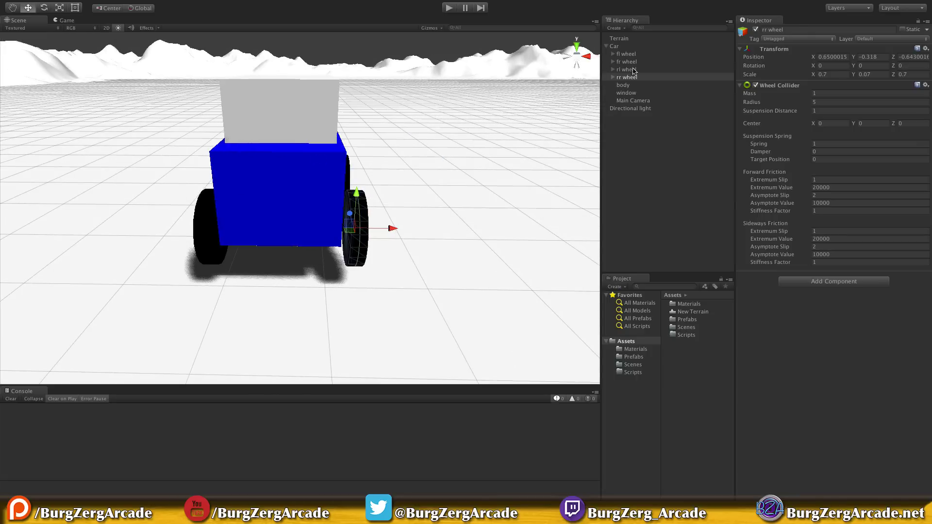
click(626, 69)
alt+drag(401, 152, 281, 138)
click(427, 48)
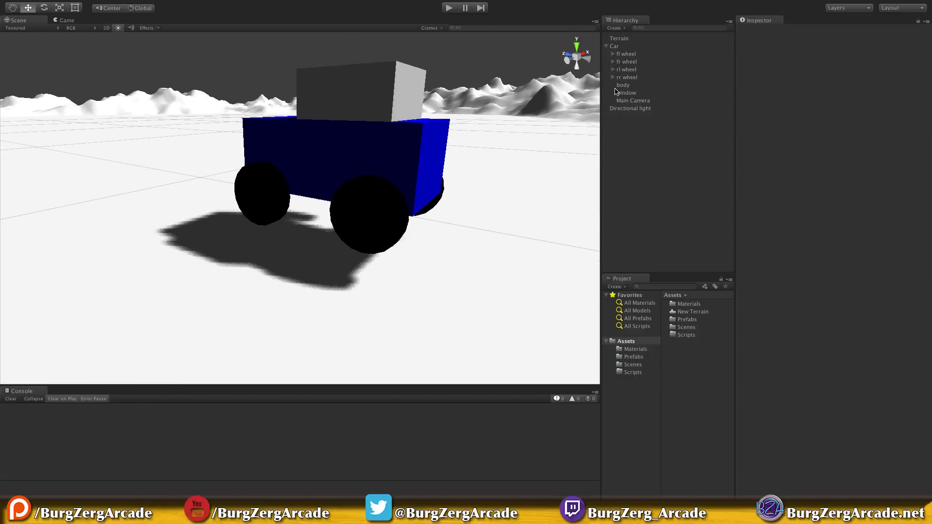
Run Play mode, note four WheelCollider-needs-Rigidbody errors, stop, and select Car.
click(443, 11)
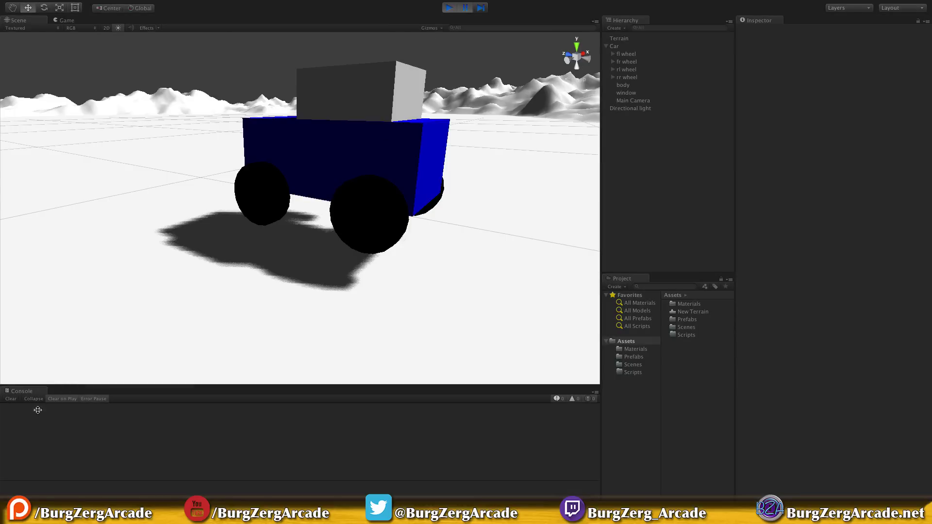
click(449, 8)
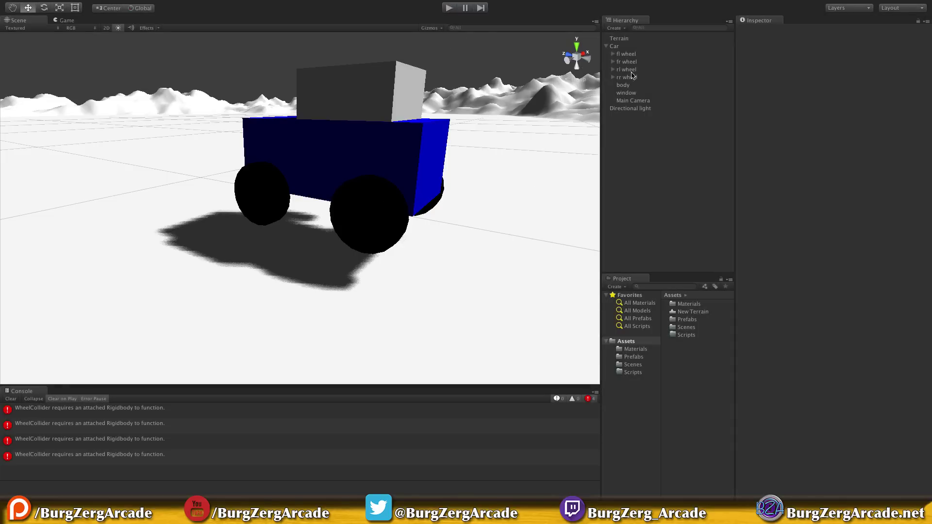
click(616, 46)
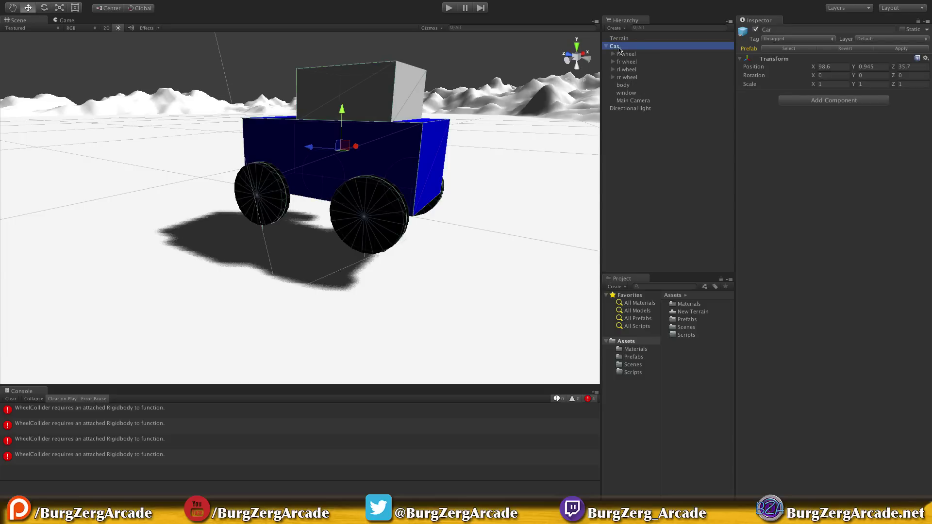
Add a Rigidbody to Car via the 'rig' search, clear the Console, and replay.
click(830, 103)
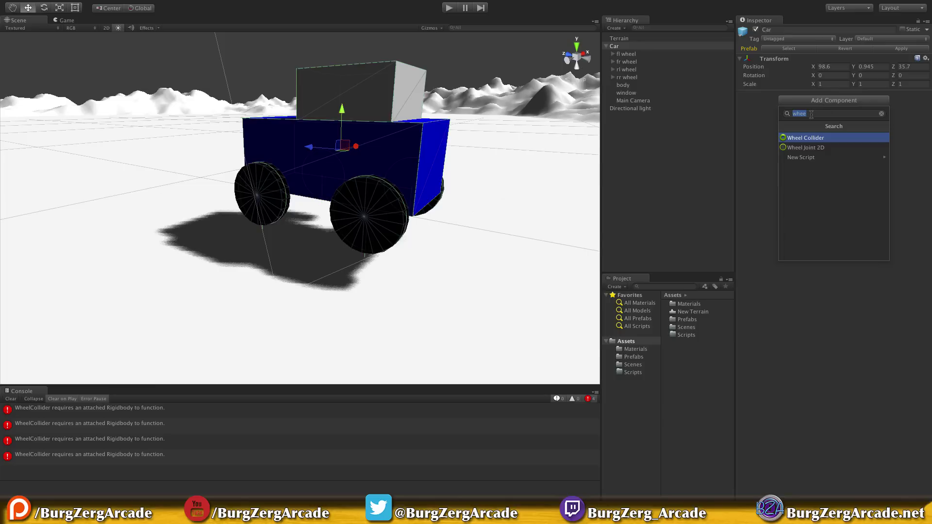
text(rig)
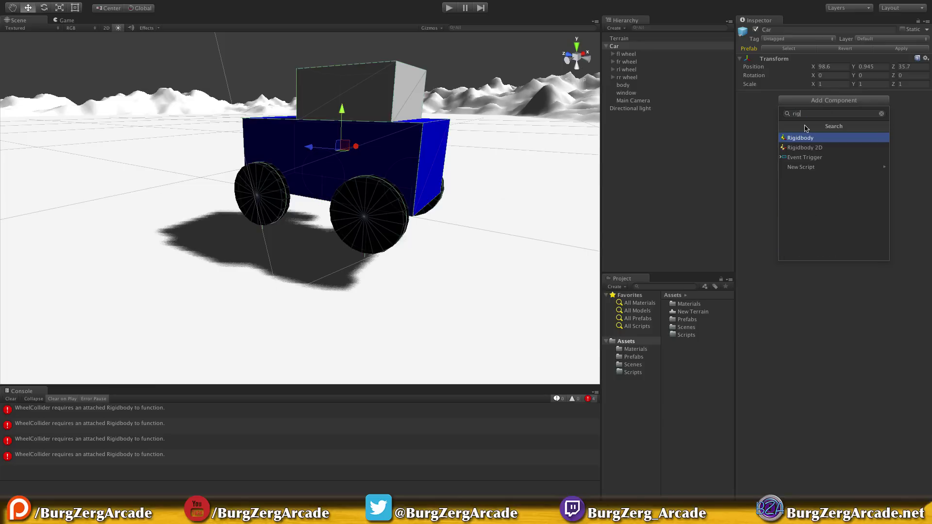
click(817, 141)
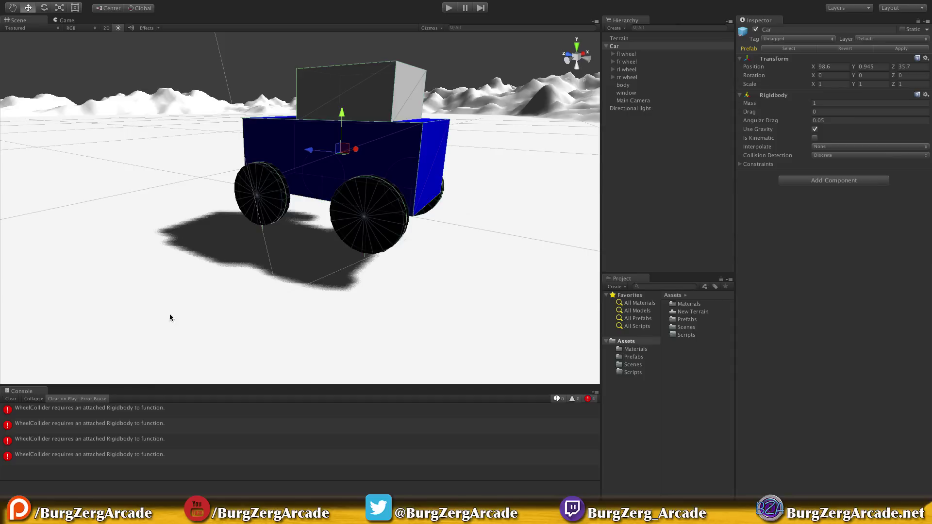
click(11, 399)
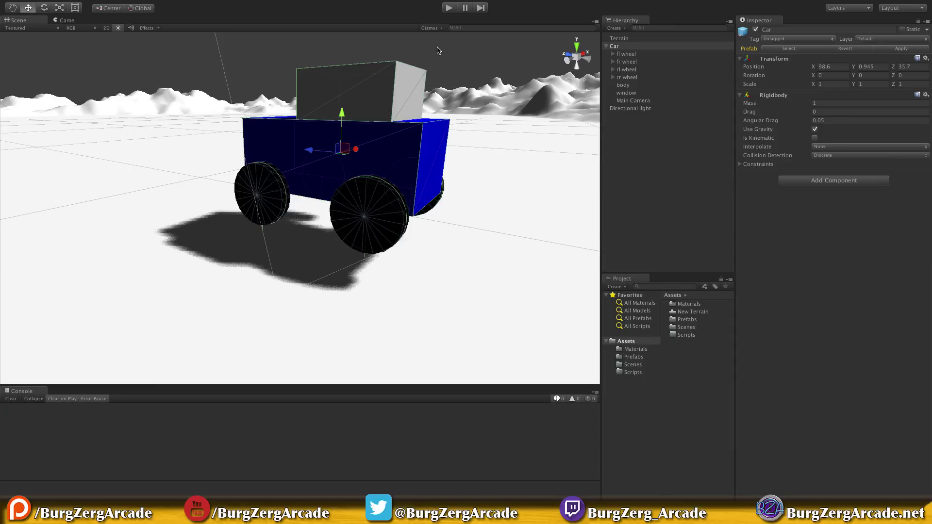
click(449, 8)
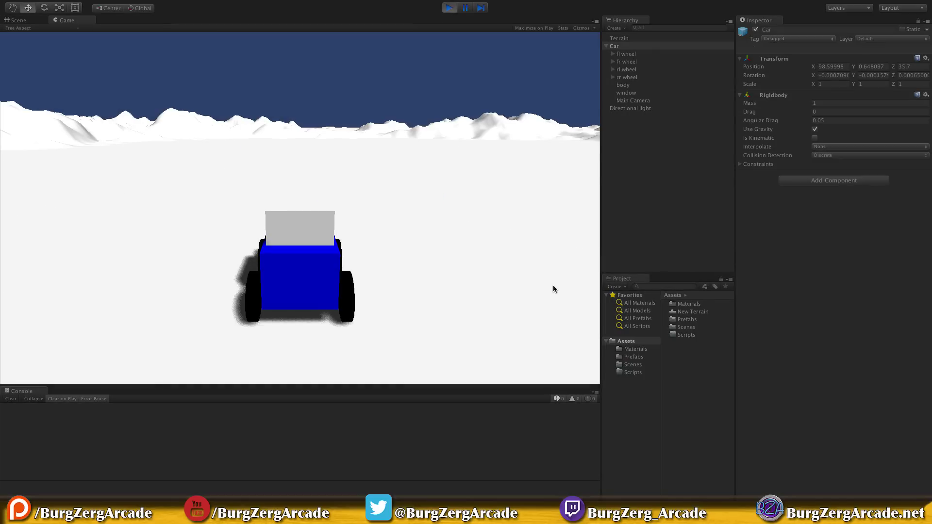
Stop the run, raise Car to Y 2.8, and replay to watch it settle.
click(449, 9)
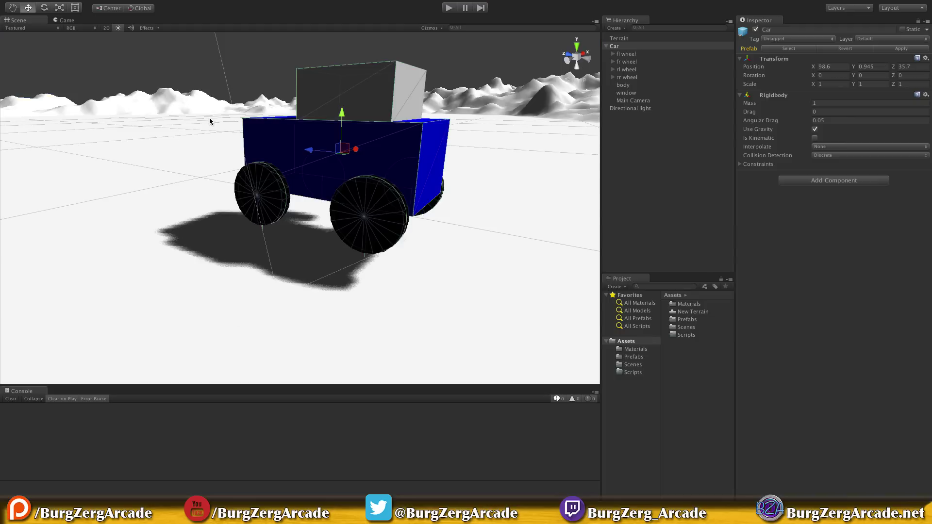
scroll(390, 126, up, 3)
scroll(389, 125, down, 5)
drag(328, 151, 339, 39)
click(448, 8)
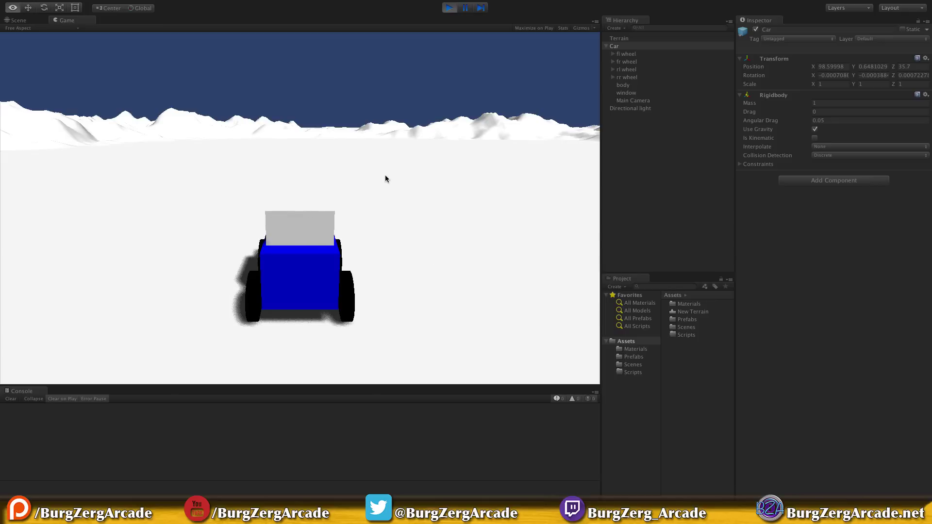
click(449, 8)
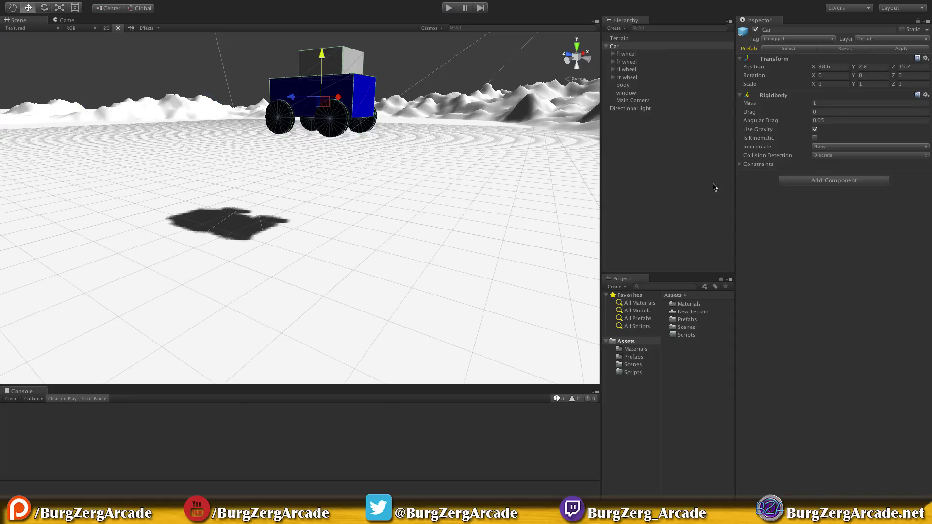